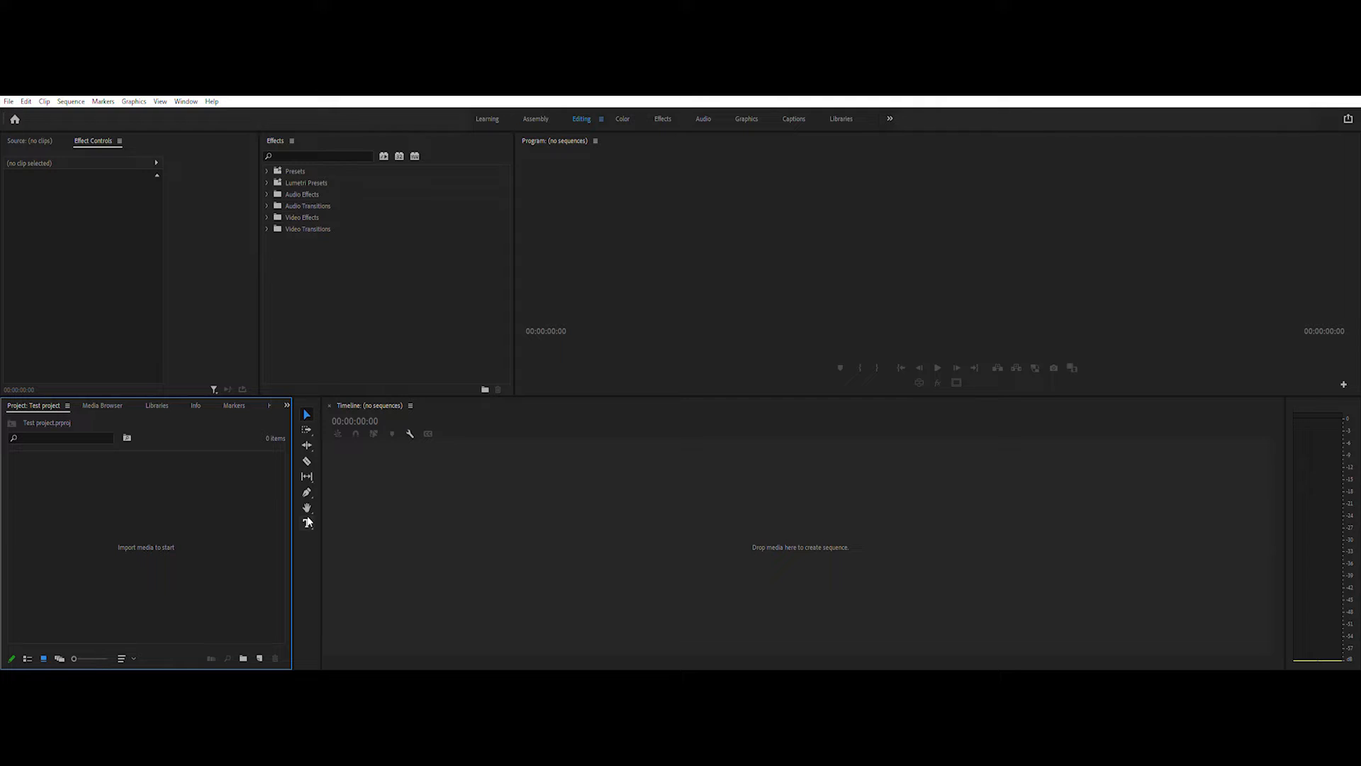
Create a sequence by placing the C0038.MP4 clip from the project on the empty timeline
left_click(313, 565)
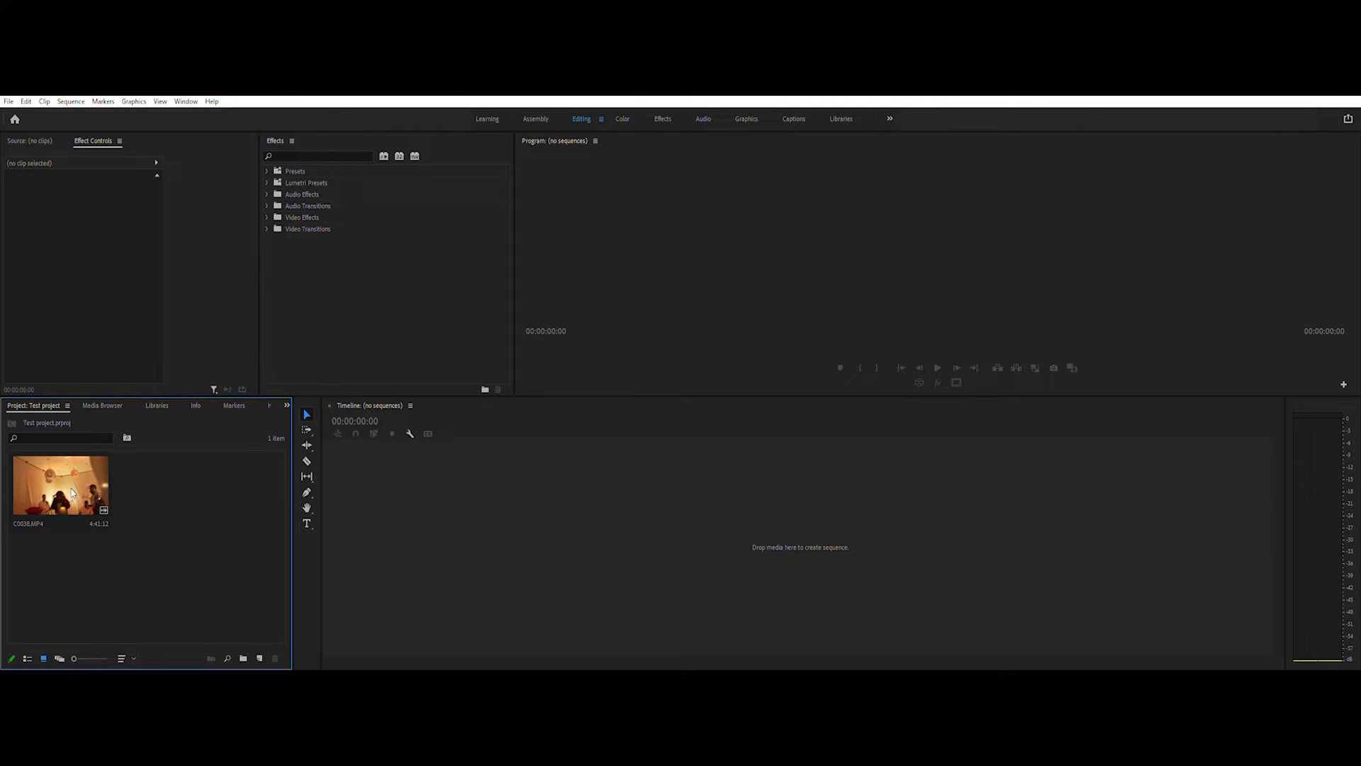
left_click_drag(72, 493, 550, 477)
left_click(567, 481)
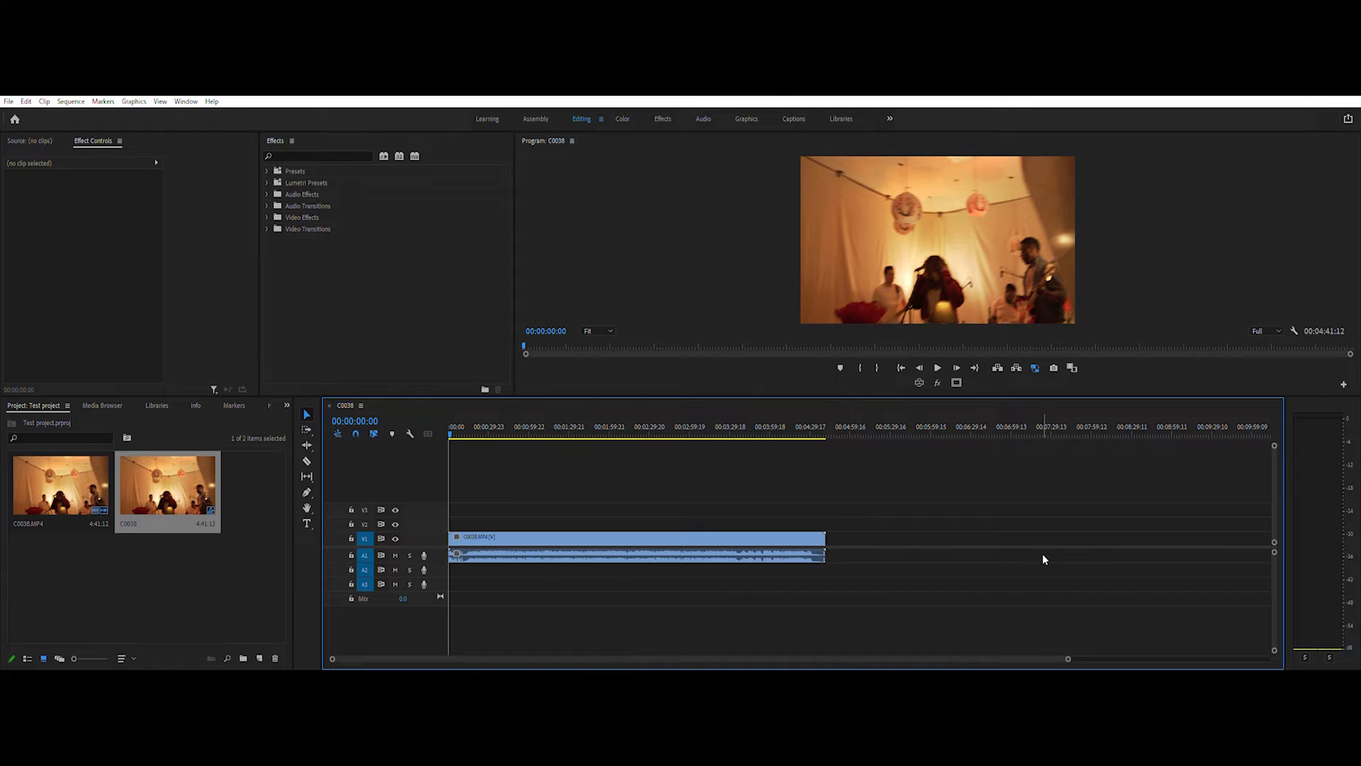
Select the timeline clip with its linked audio, select only its video part, then only its audio part, and deselect it
left_click(470, 557)
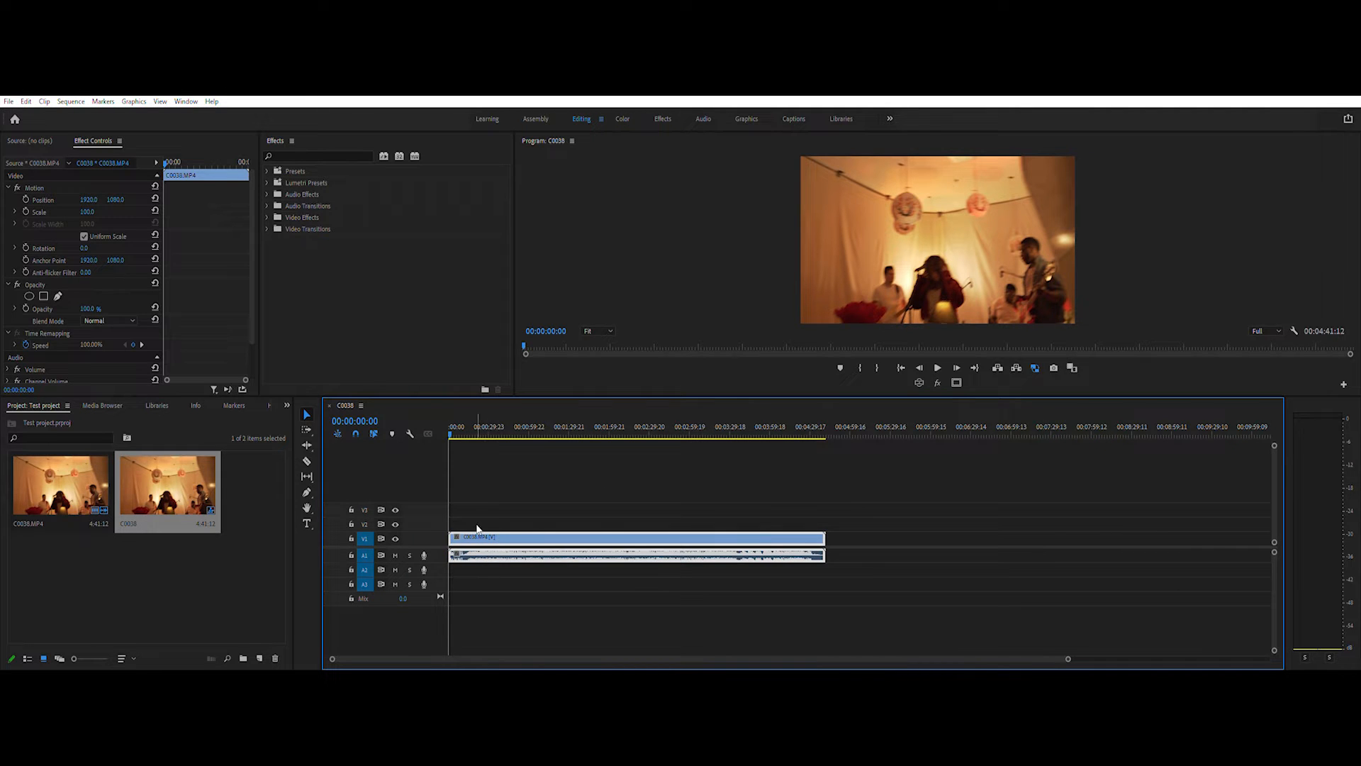
left_click(622, 513)
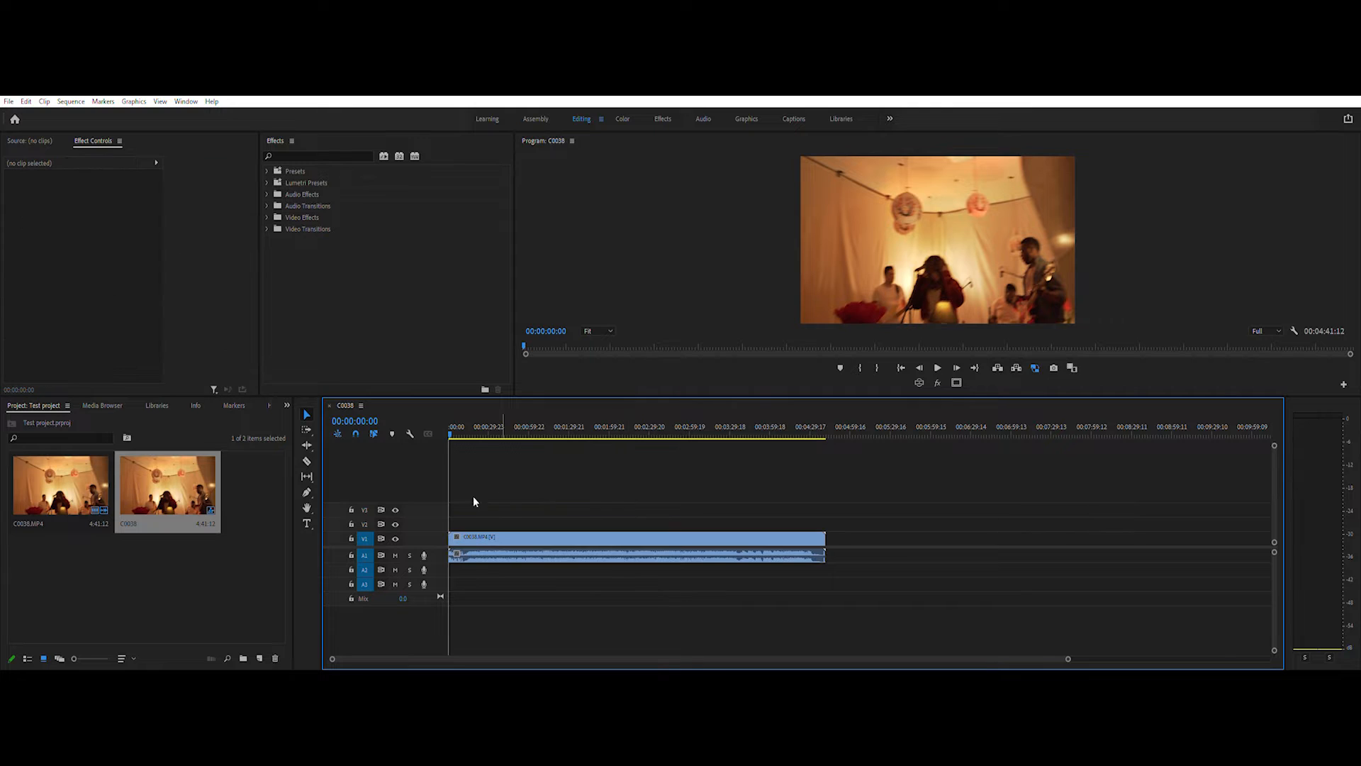
left_click(714, 532)
left_click(712, 524)
left_click(686, 536, "alt")
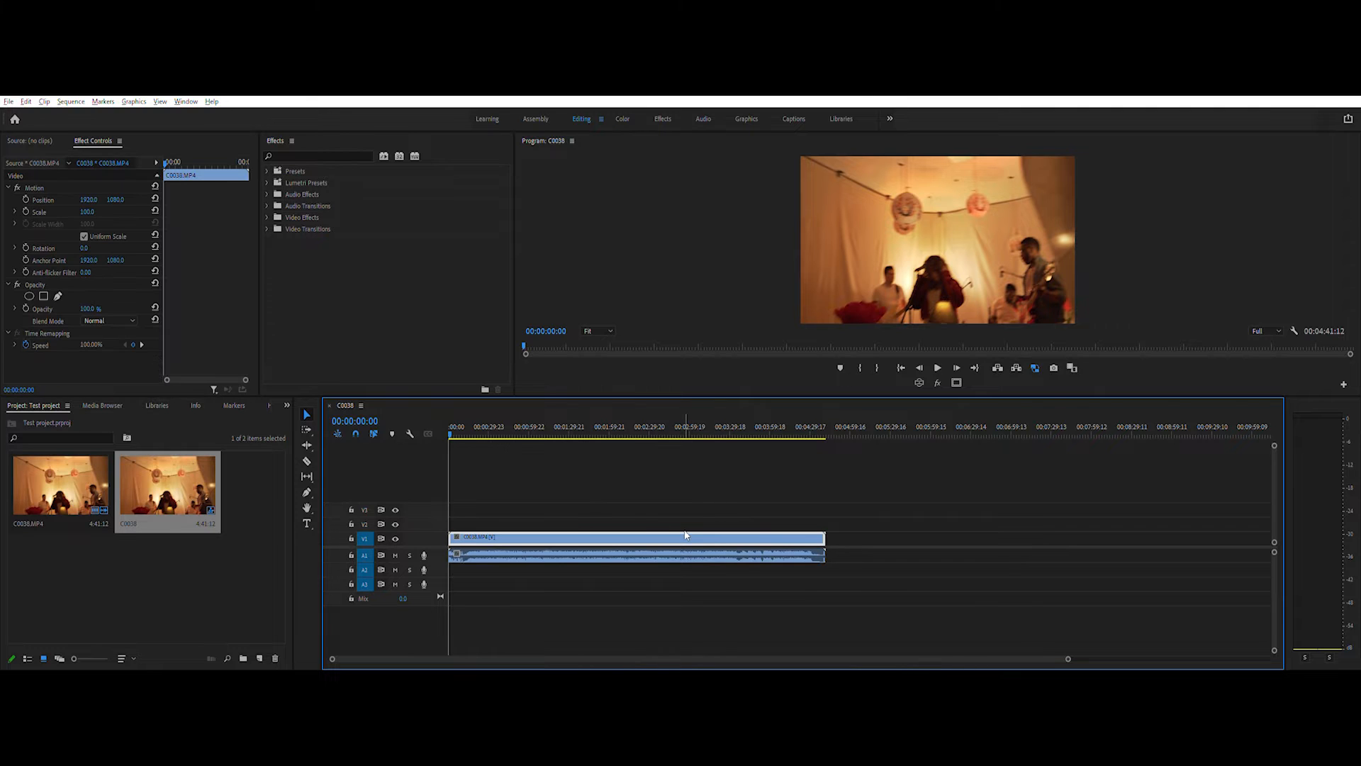
left_click(554, 553, "alt")
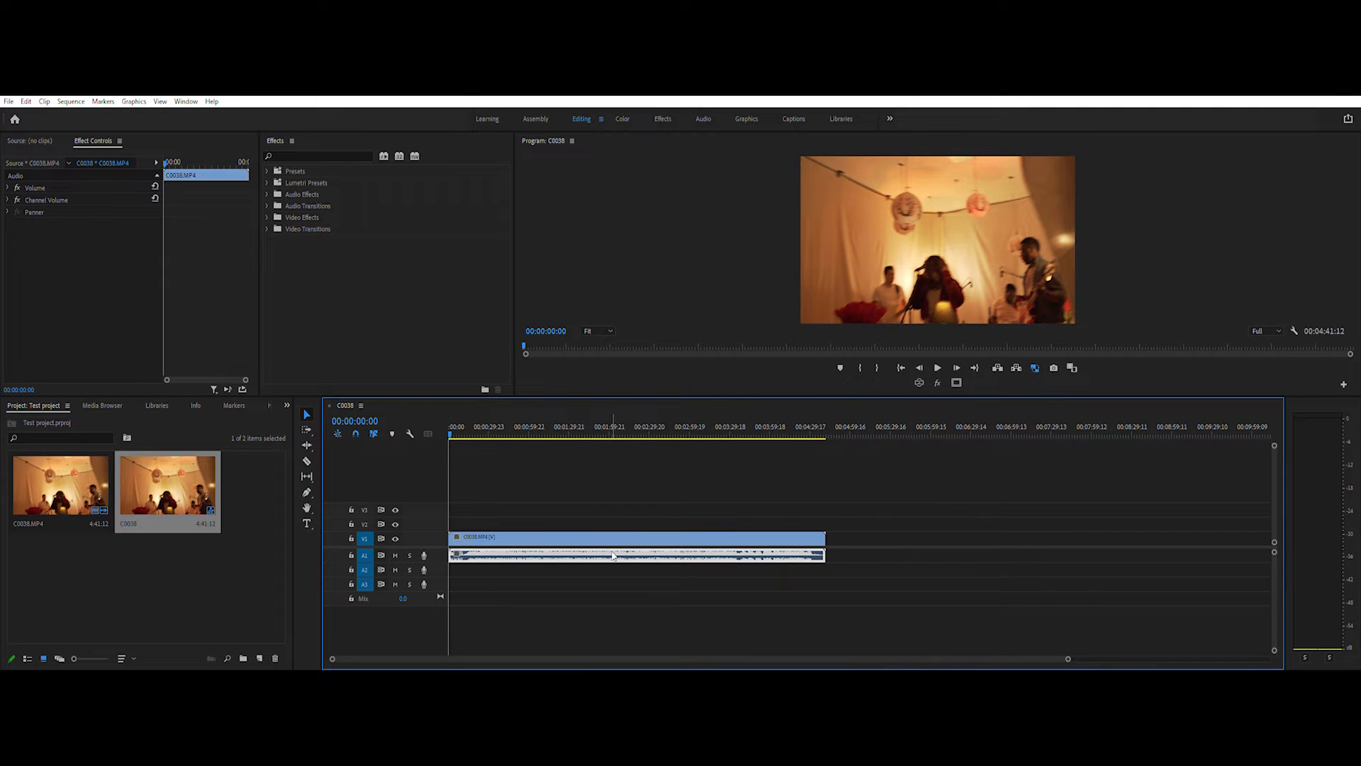
left_click(613, 508)
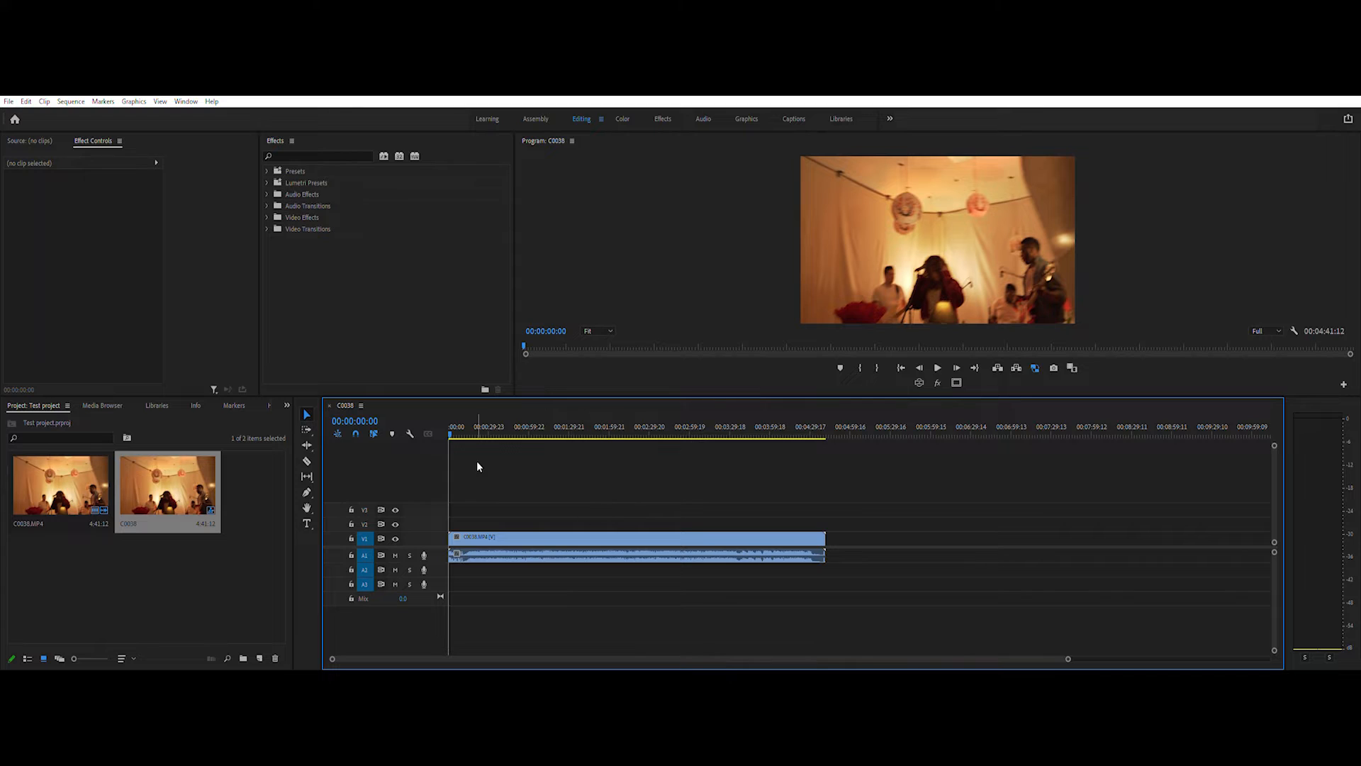
Select the whole C0038.MP4 clip on the timeline again, video and audio together, with the Selection tool
left_click(309, 543)
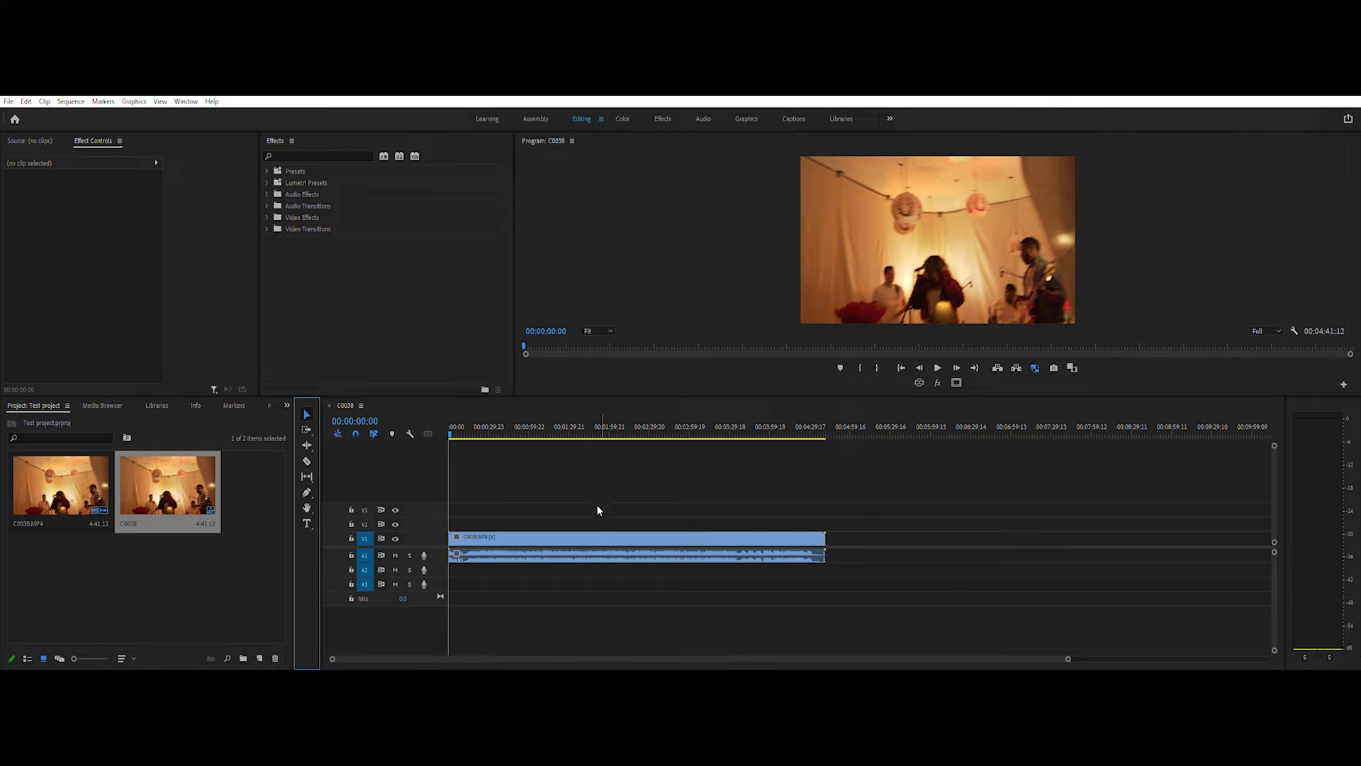
left_click(608, 557)
left_click(971, 544)
left_click(790, 539)
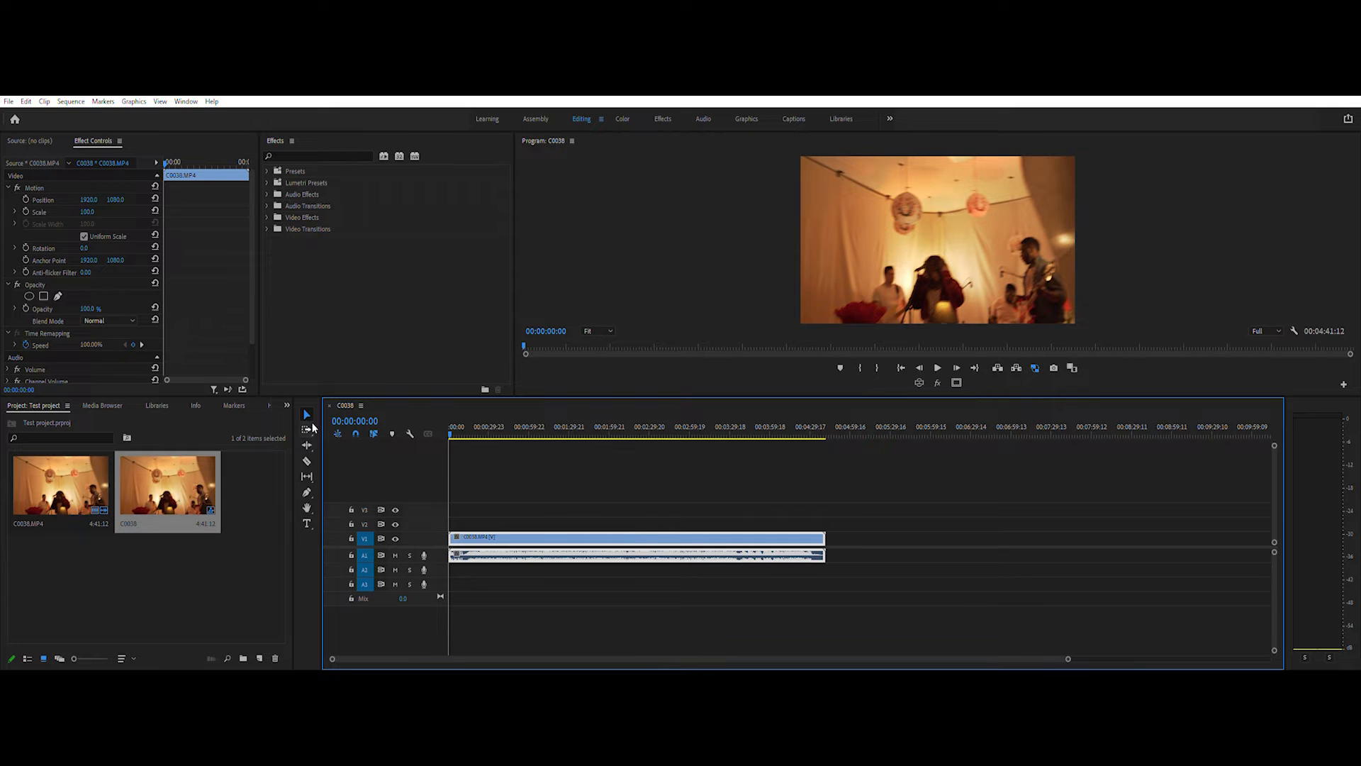
Shift the clip about two minutes later on the timeline with the Track Select Forward tool
left_click(310, 428)
left_click_drag(574, 533, 745, 536)
key("v")
left_click(757, 509)
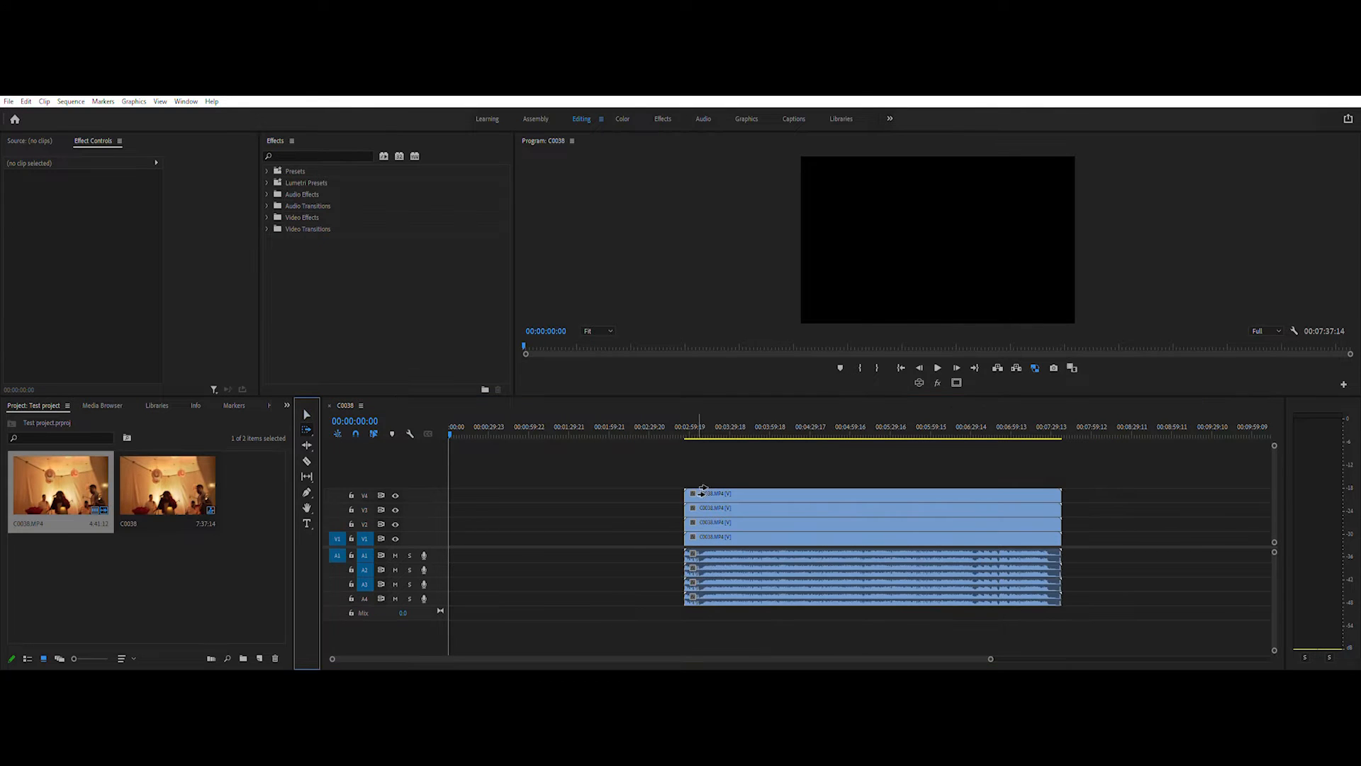
Shift the four stacked clips later together with the Track Select Forward tool, then move them along with the short V3 clip
left_click(702, 488)
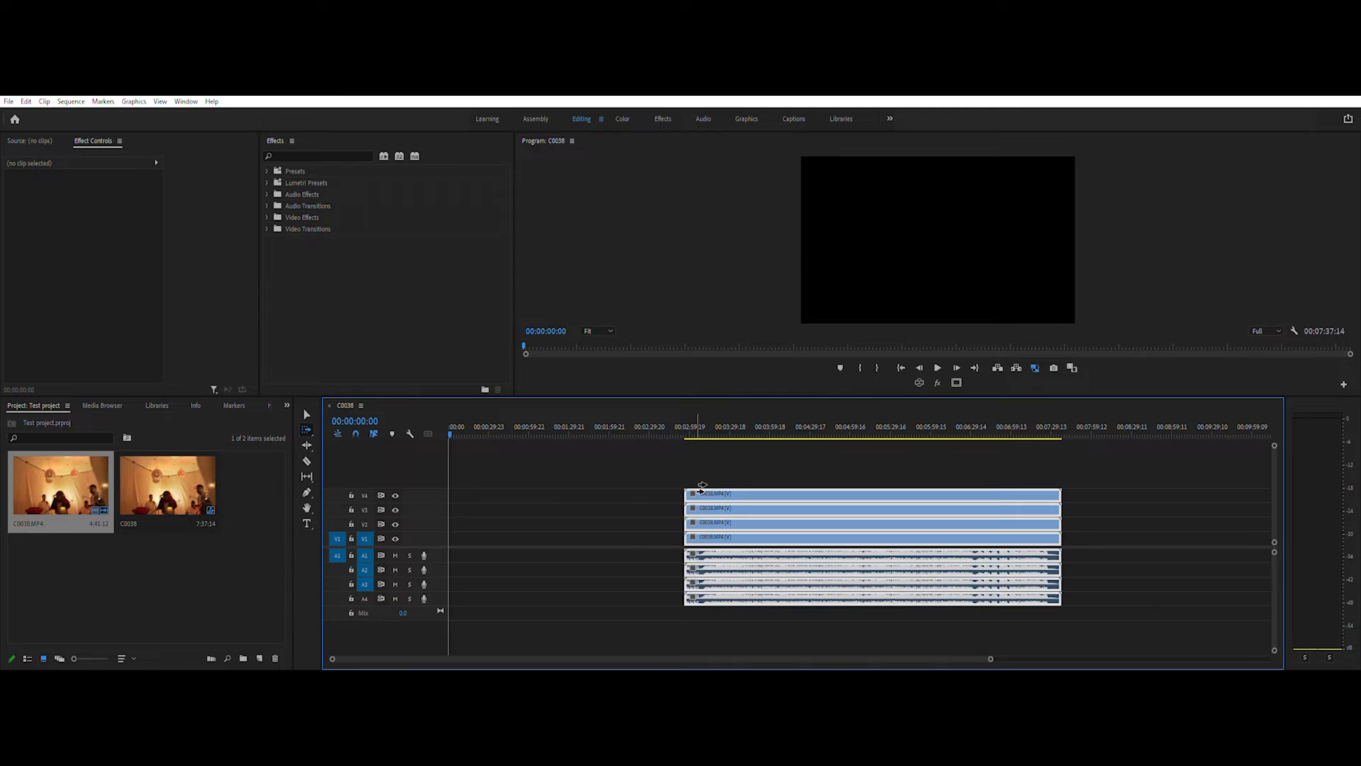
mouse_move(702, 488)
left_mouse_down()
mouse_move(816, 487)
mouse_move(704, 486)
left_mouse_up()
left_click_drag(778, 489, 795, 490)
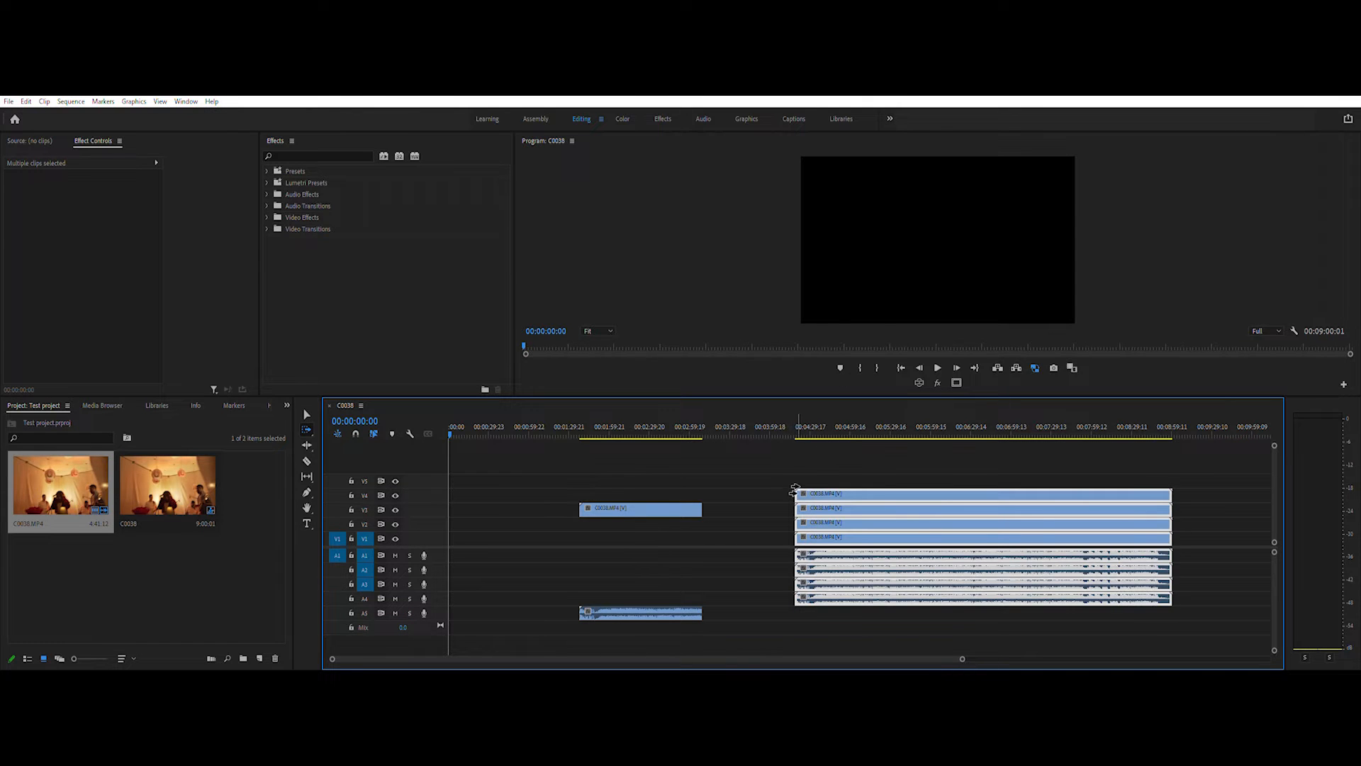
left_click_drag(595, 503, 627, 504)
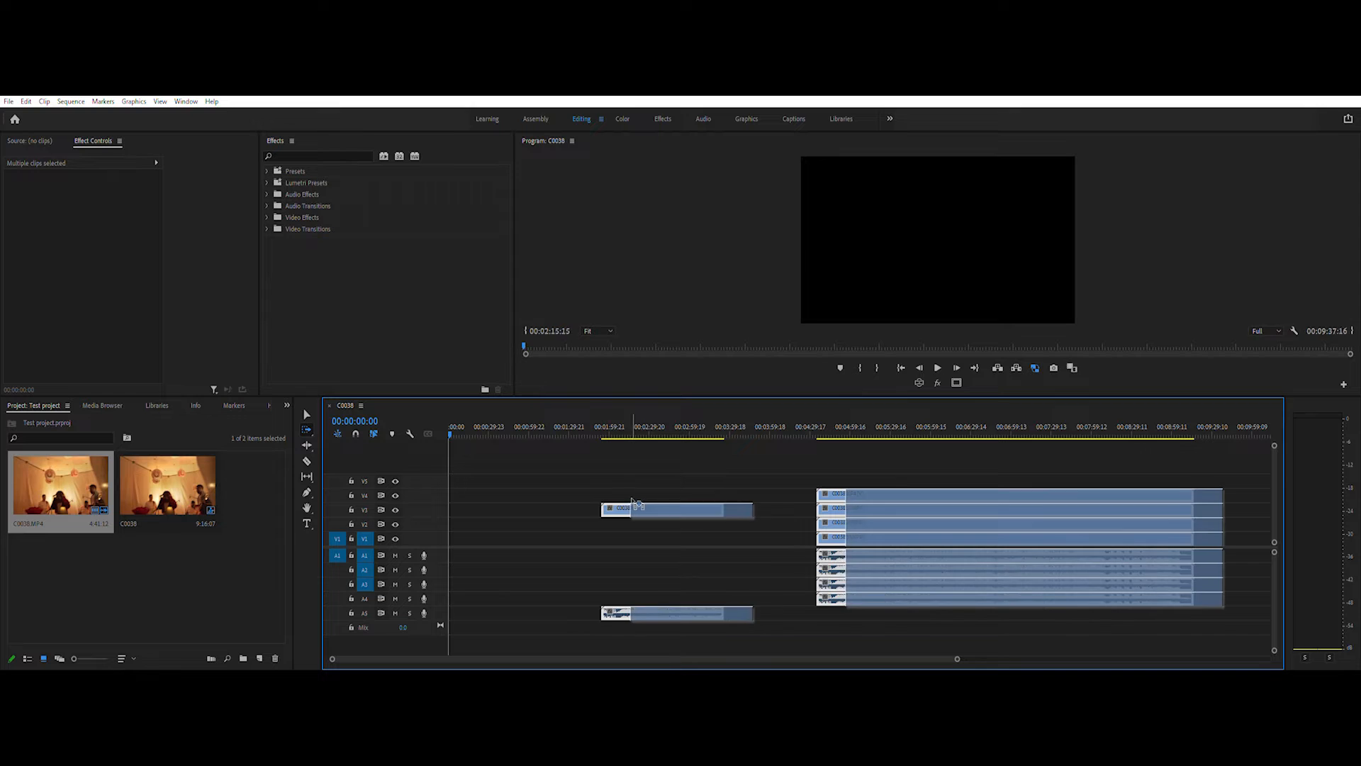
left_click_drag(700, 482, 682, 512)
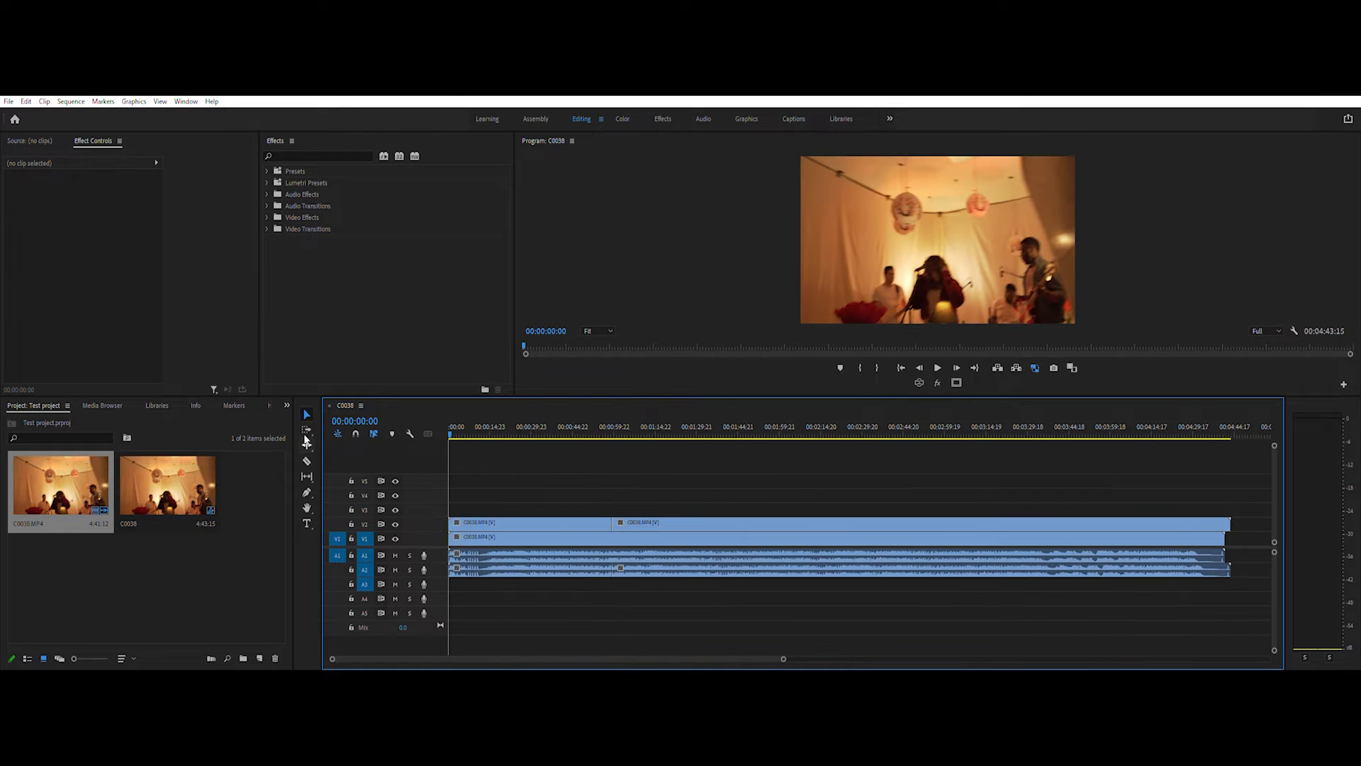
Use the Ripple Edit tool on the V2 cut to shorten the first clip by about 15 seconds, then lengthen it by several seconds
left_click(307, 443)
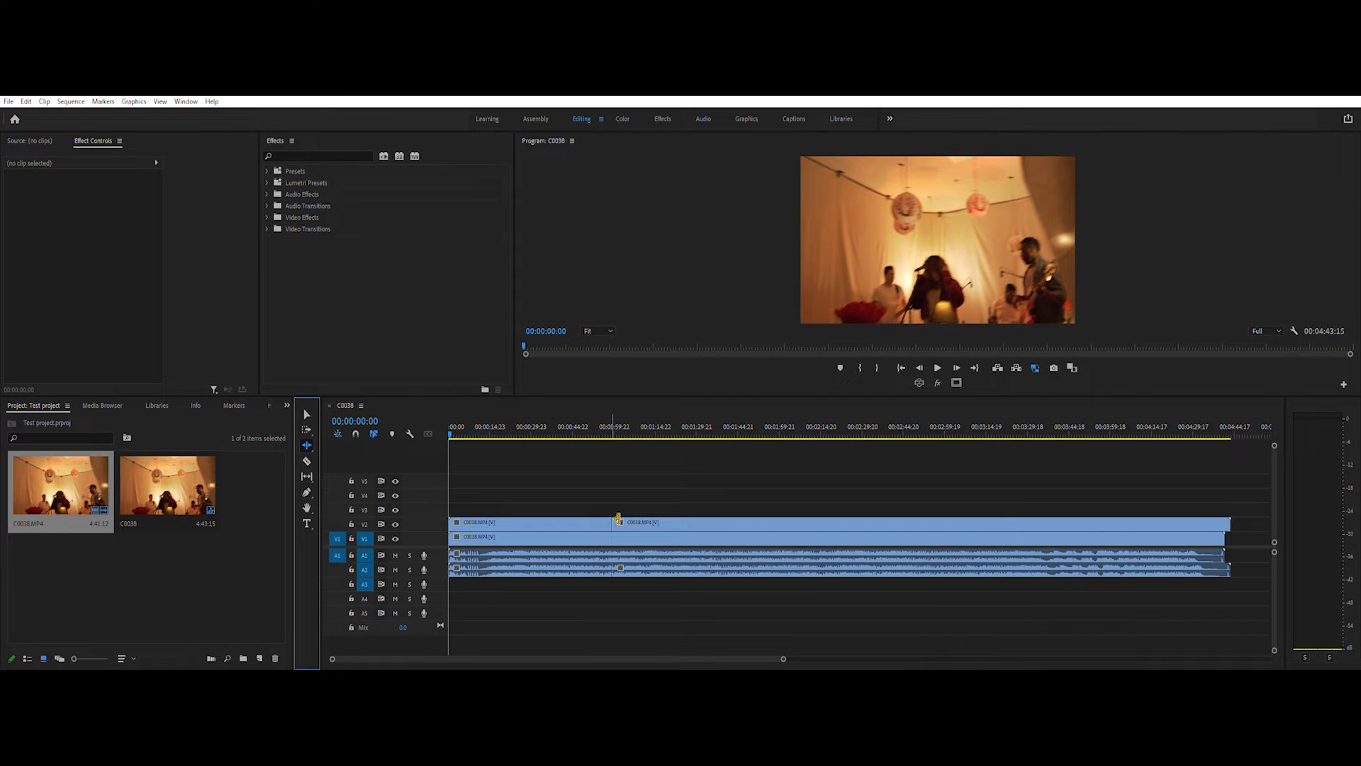
left_click(619, 520)
left_click_drag(619, 520, 575, 516)
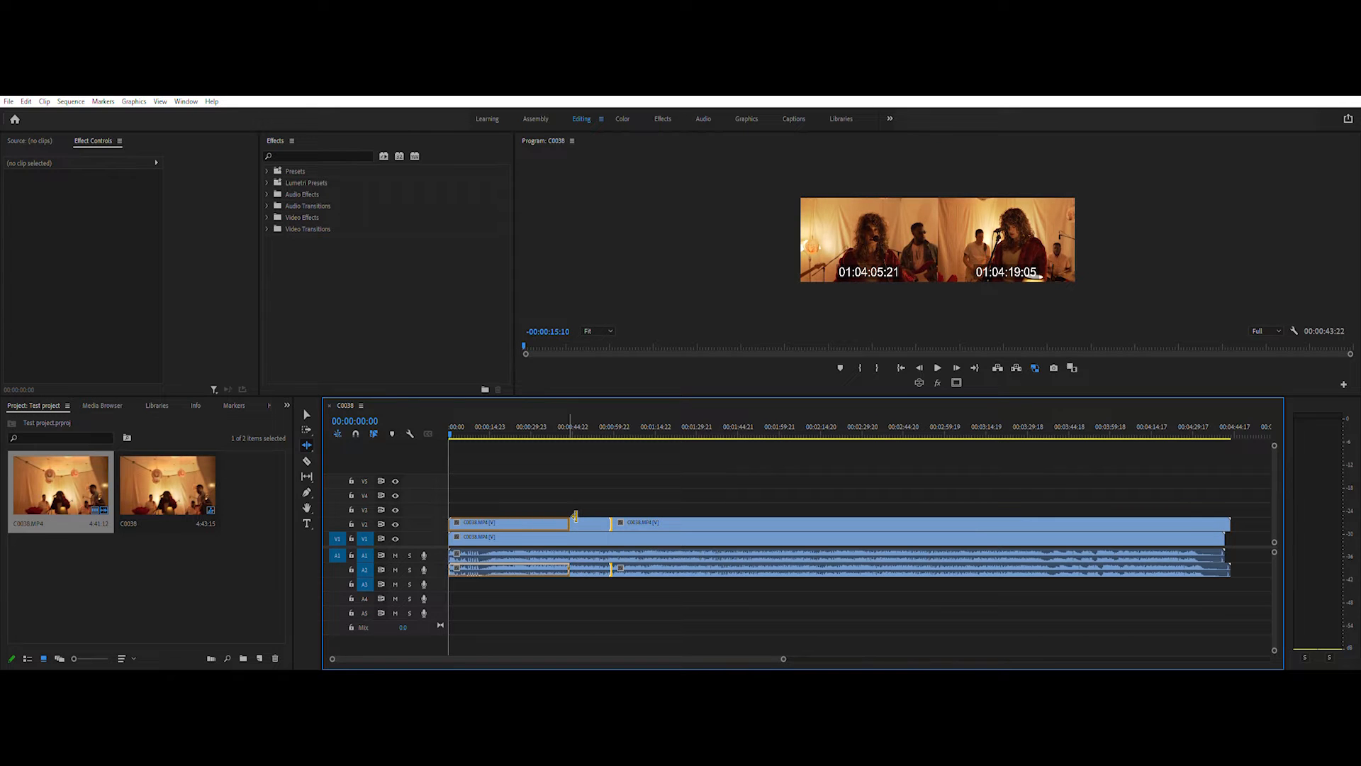
left_click_drag(575, 516, 576, 516)
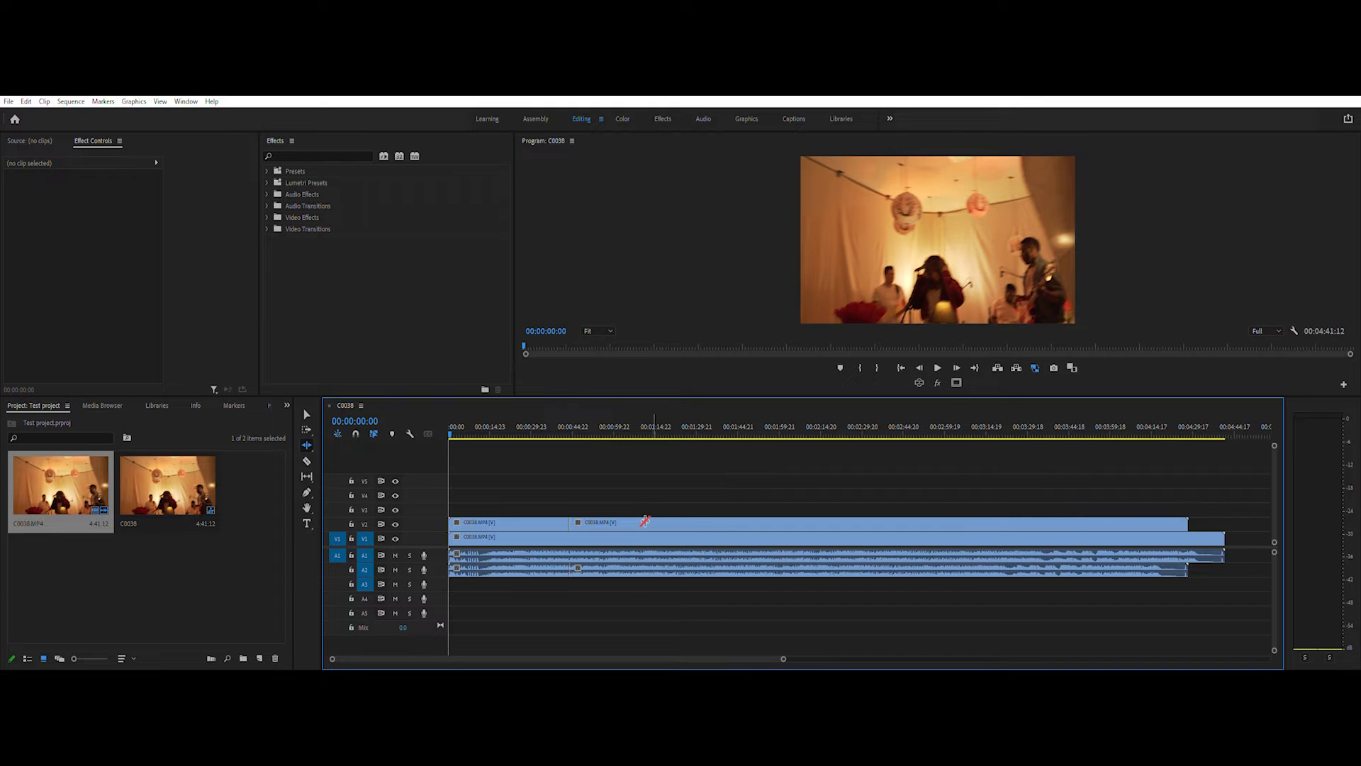
mouse_move(575, 522)
left_mouse_down()
mouse_move(633, 522)
mouse_move(596, 522)
left_mouse_up()
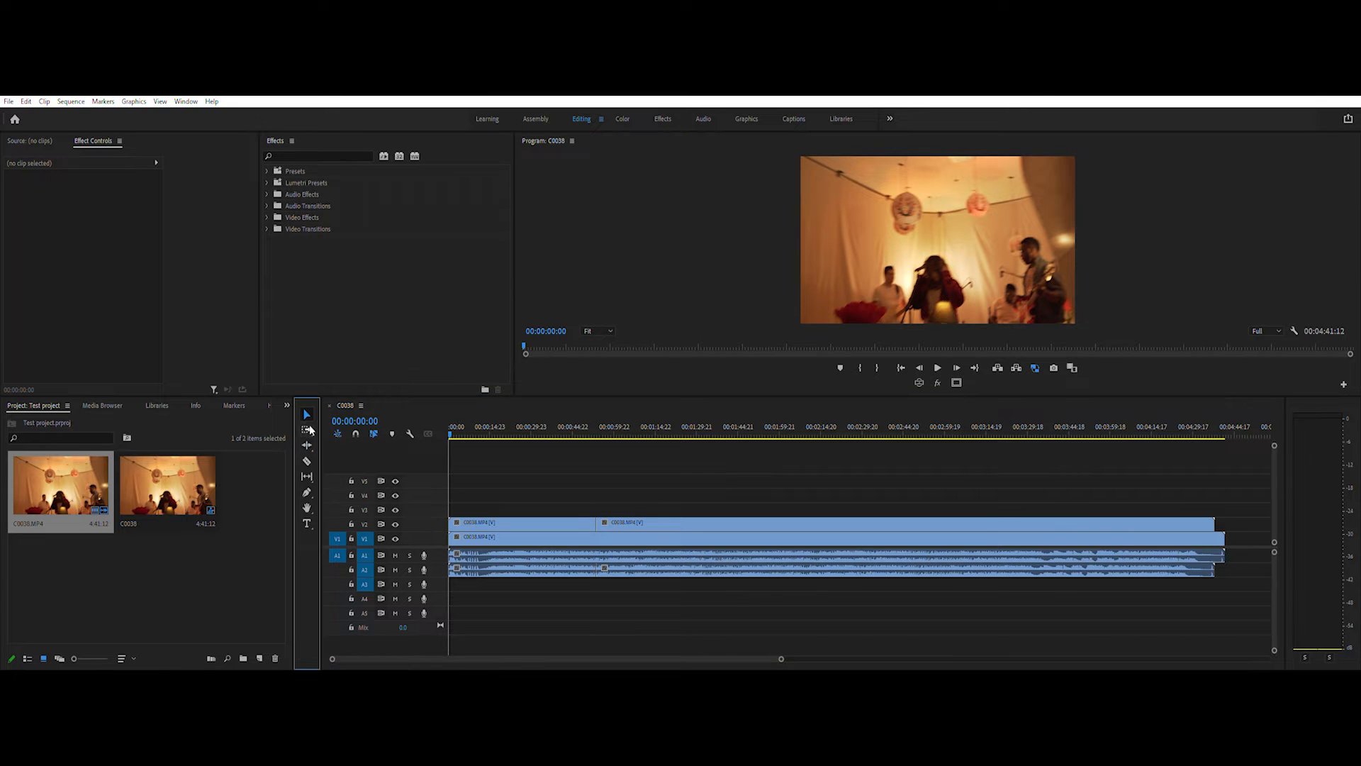
Cut the second V2 clip into many short pieces with the Razor tool between about 00:01:35 and 00:02:10
left_click(307, 461)
left_click(708, 523)
left_click(716, 519)
left_click(724, 519)
left_click(736, 520)
left_click(745, 521)
left_click(760, 521)
left_click(763, 519)
left_click(772, 520)
left_click(786, 519)
left_click(789, 519)
left_click(794, 519)
left_click(803, 518)
left_click(807, 519)
left_click(811, 519)
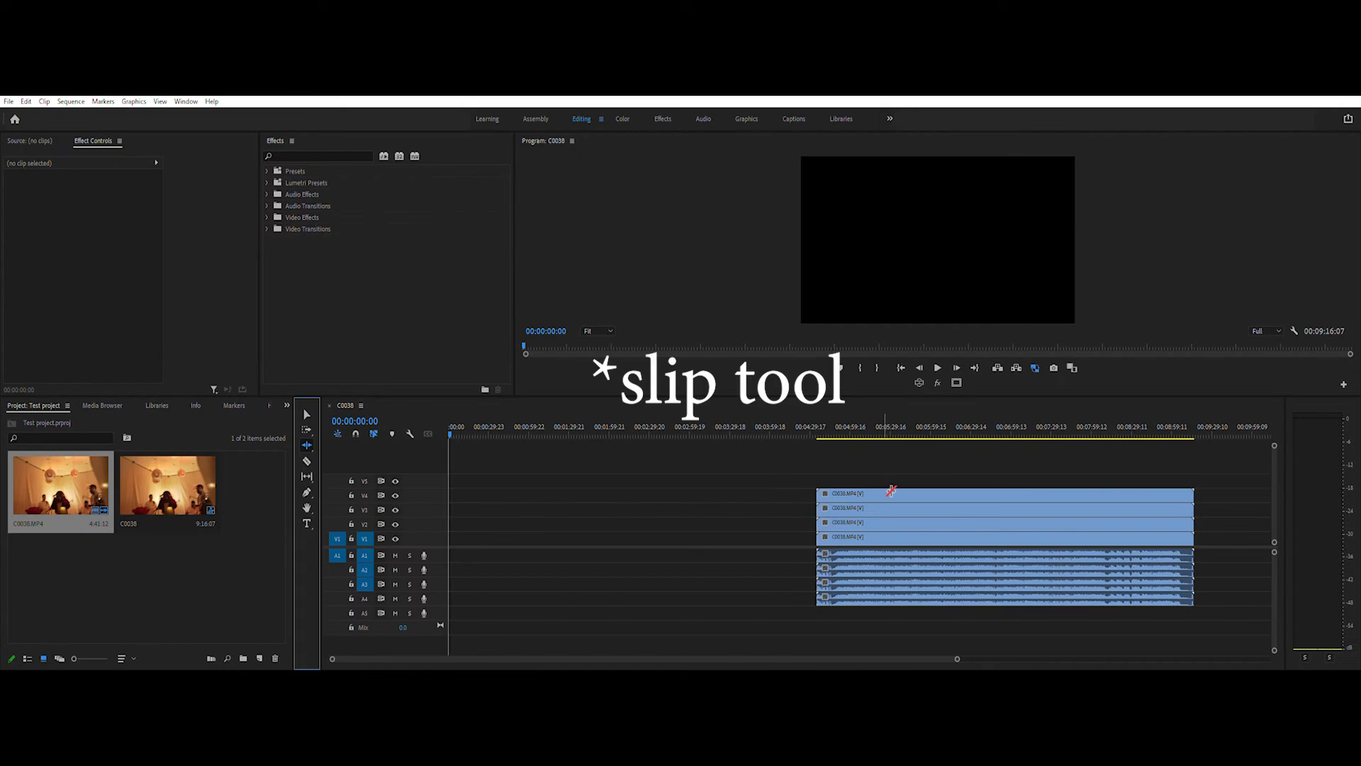
Select the stacked clips on all tracks and move them back toward the start of the sequence
key("v")
left_click_drag(954, 455, 867, 644)
left_click_drag(891, 548, 461, 556)
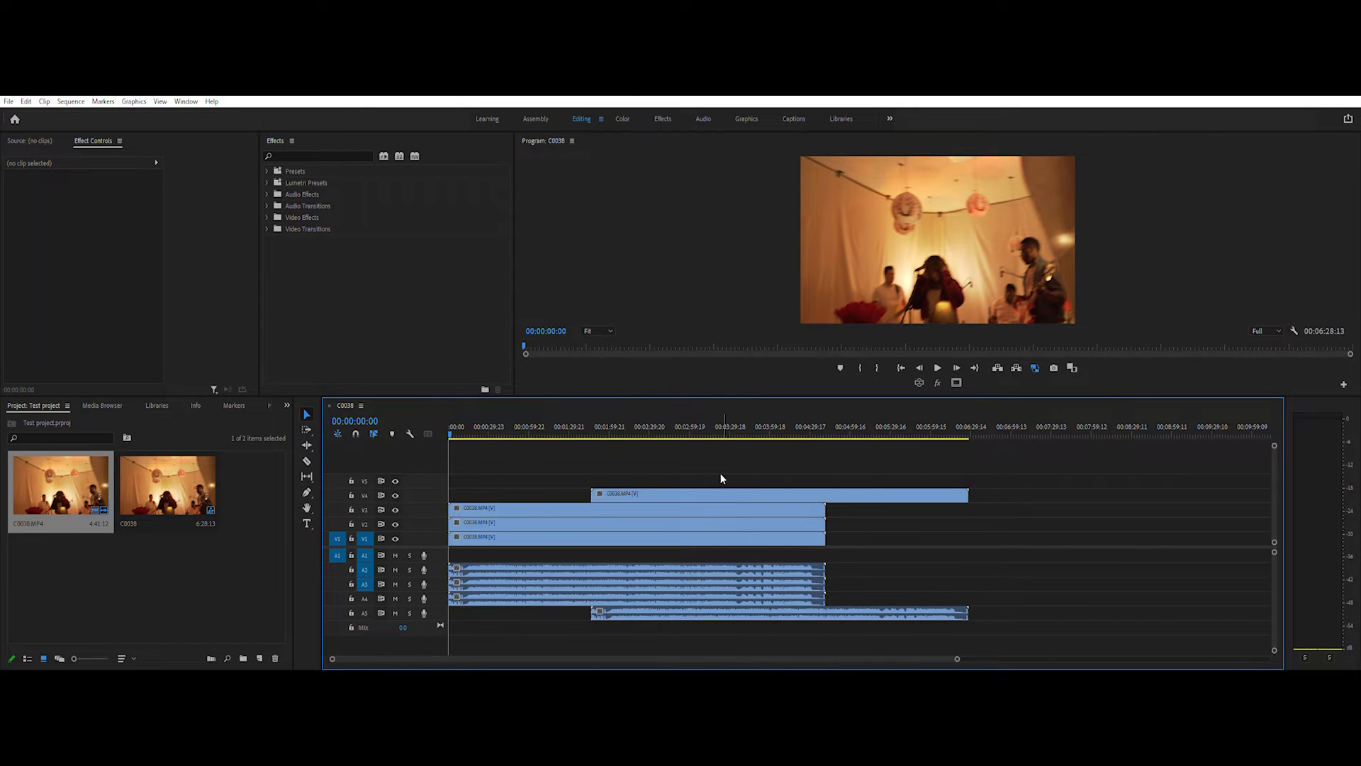
Split the V4 clip at about 00:03:00 and delete its opening and closing pieces, keeping only the middle piece
key("c")
left_click(690, 495)
key("v")
left_click(808, 495)
key("Delete")
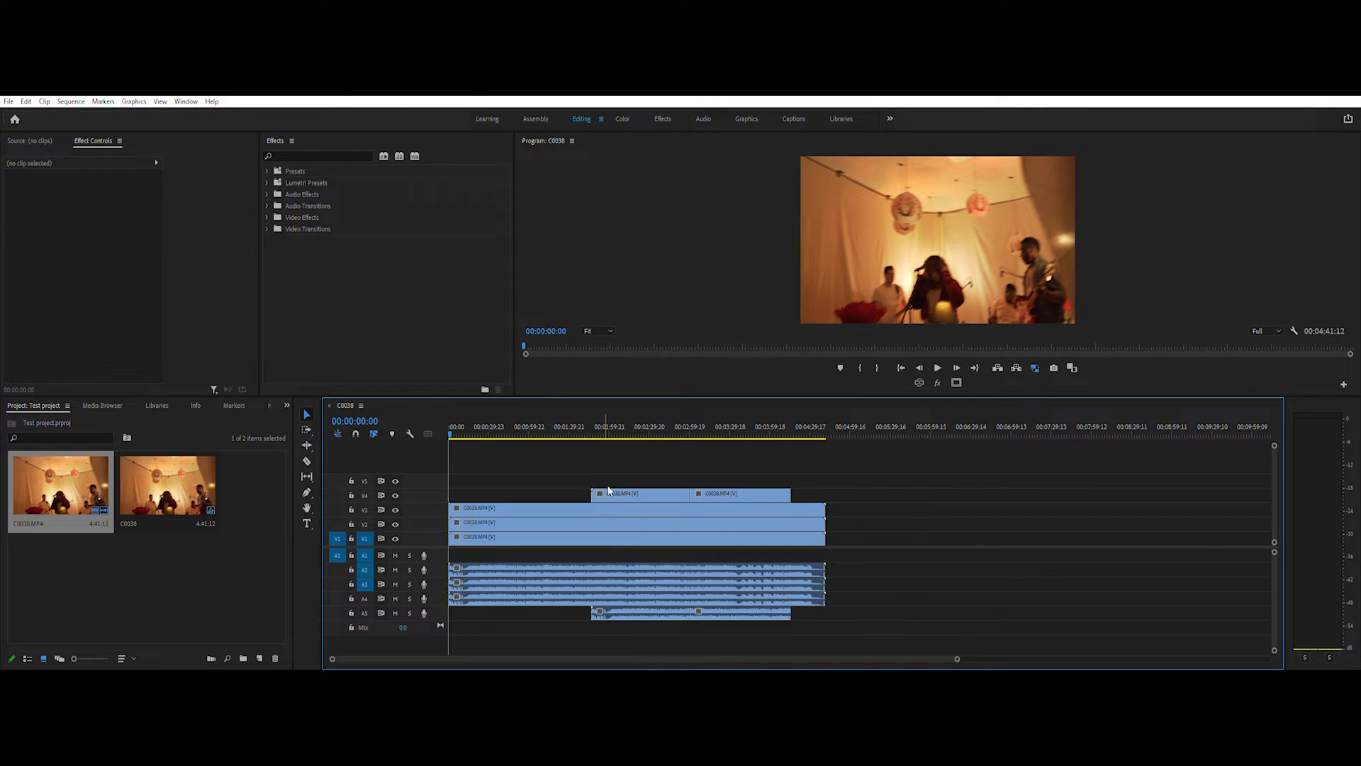
left_click(638, 495)
key("Delete")
Select the remaining short V4 clip and shift its footage within the clip's fixed boundaries with the Slip tool
left_click(711, 489)
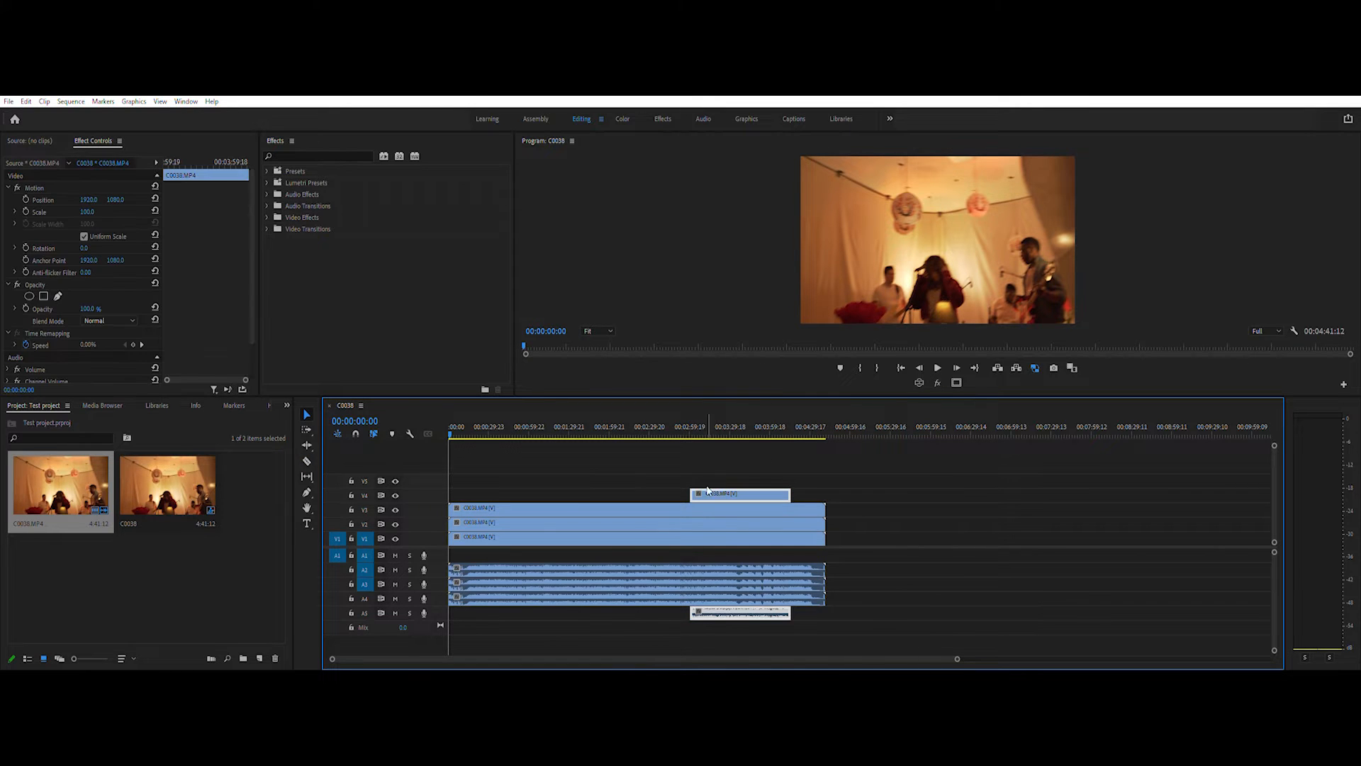
key("y")
key("v")
key("y")
left_click(306, 468)
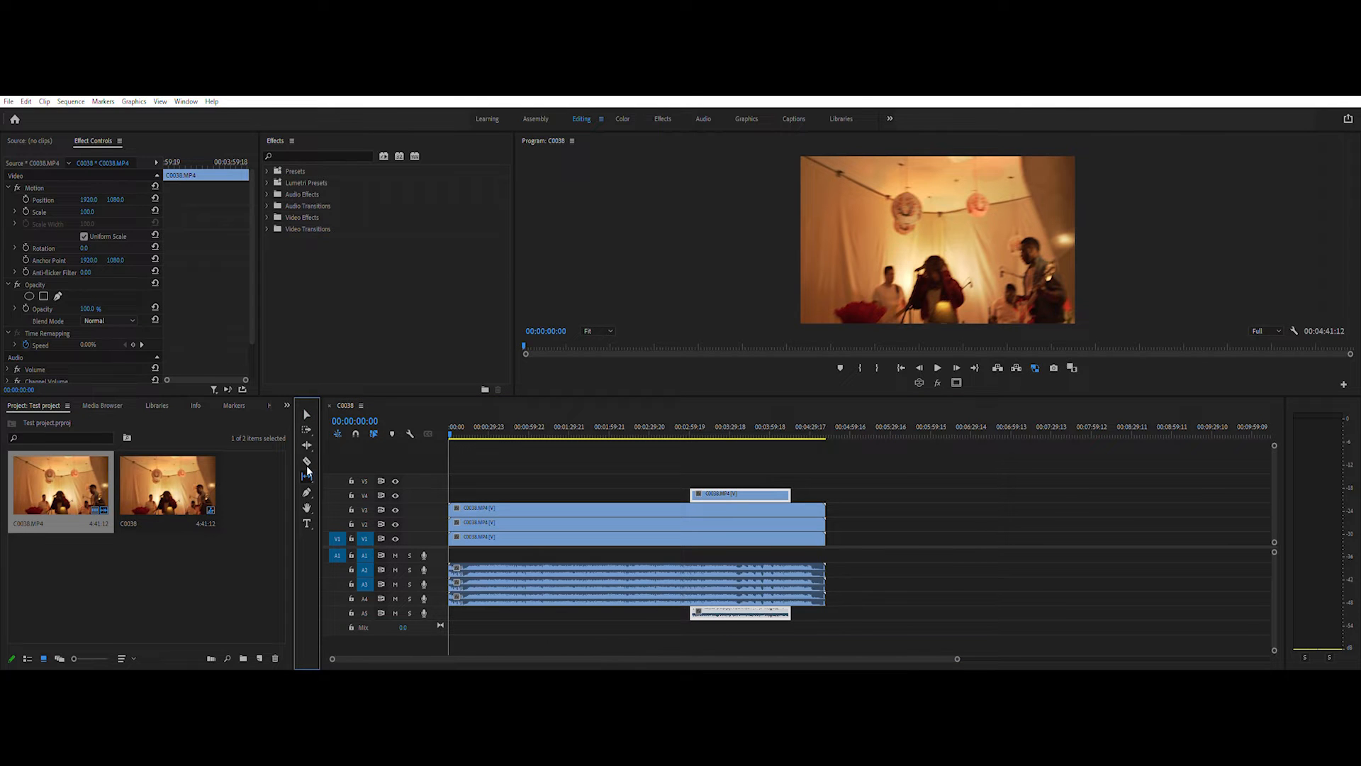
left_click_drag(723, 490, 759, 491)
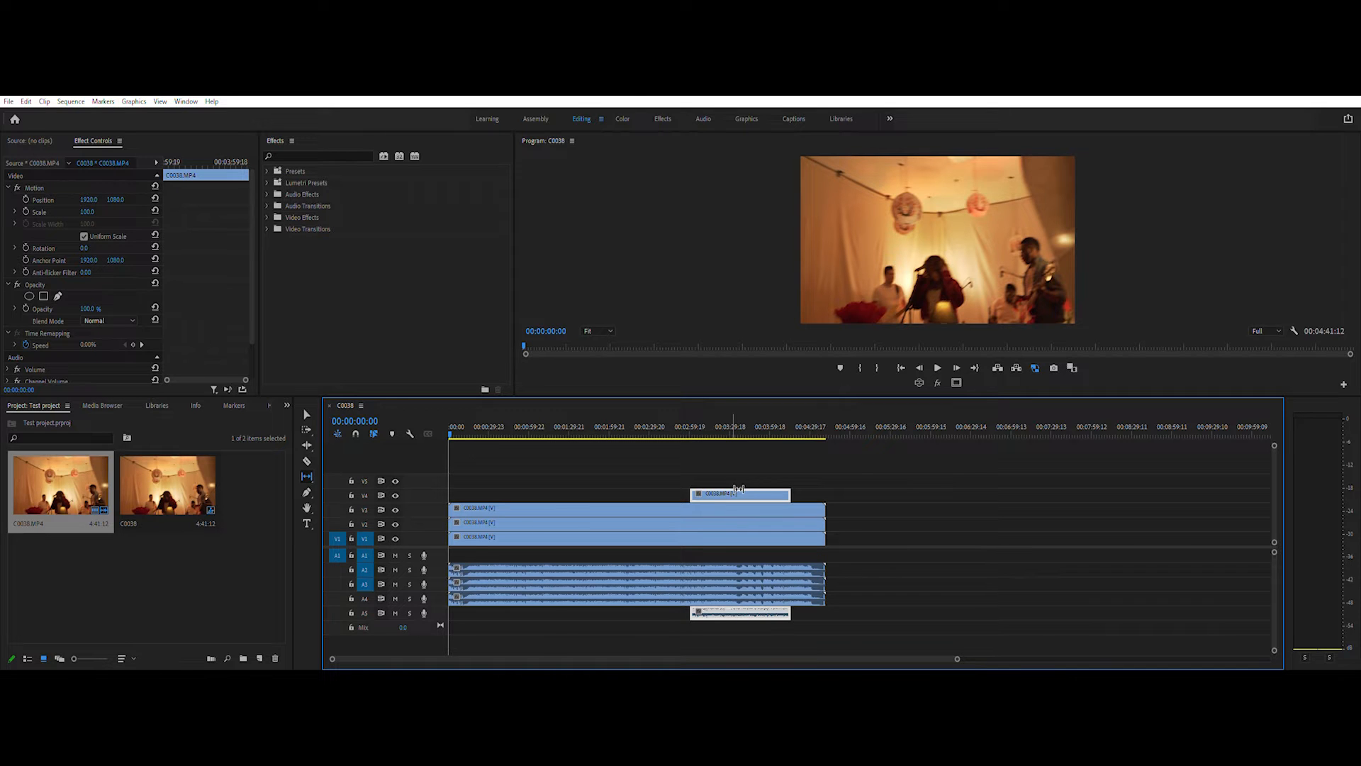
mouse_move(740, 492)
left_mouse_down()
mouse_move(753, 492)
mouse_move(701, 491)
mouse_move(753, 492)
left_mouse_up()
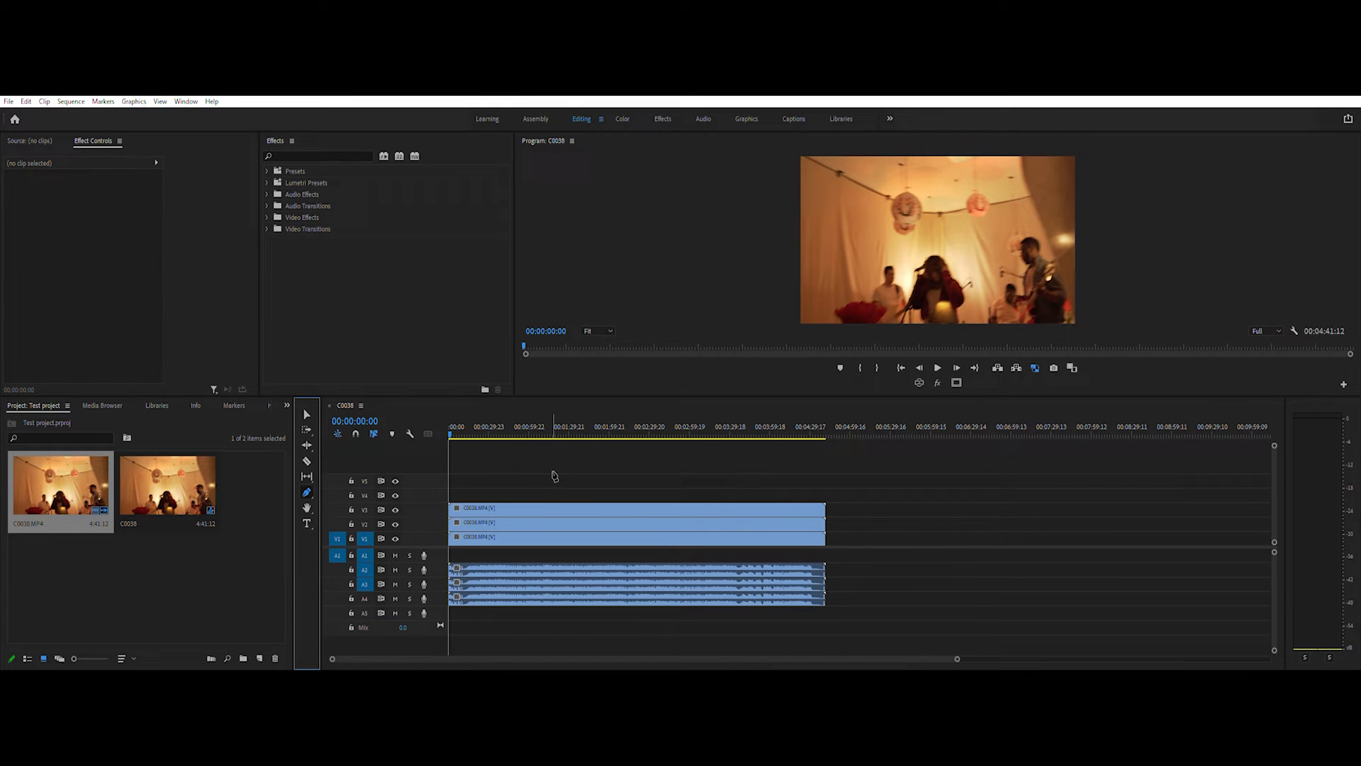
Expand the height of the Audio 2 track, then expand and collapse the Video 3 track
key("v")
double_click(437, 564)
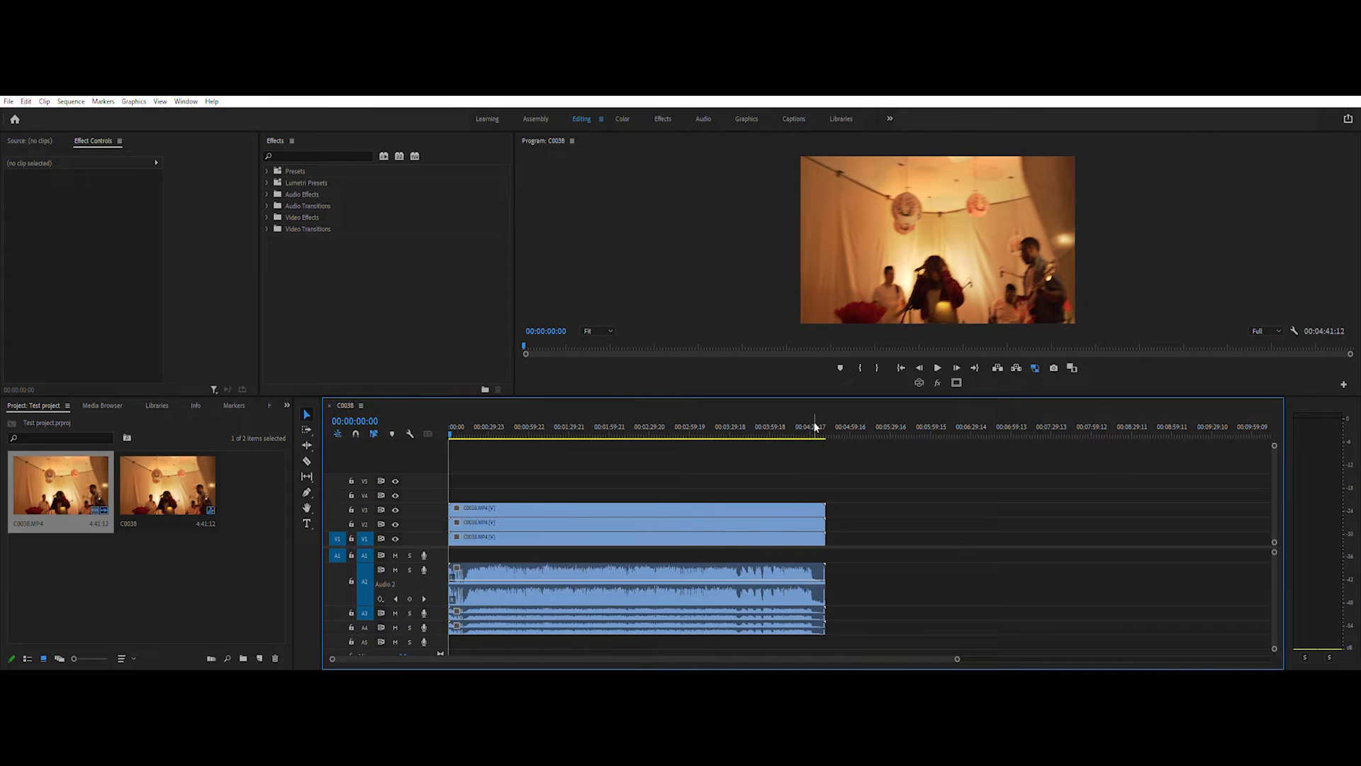
key("p")
double_click(439, 499)
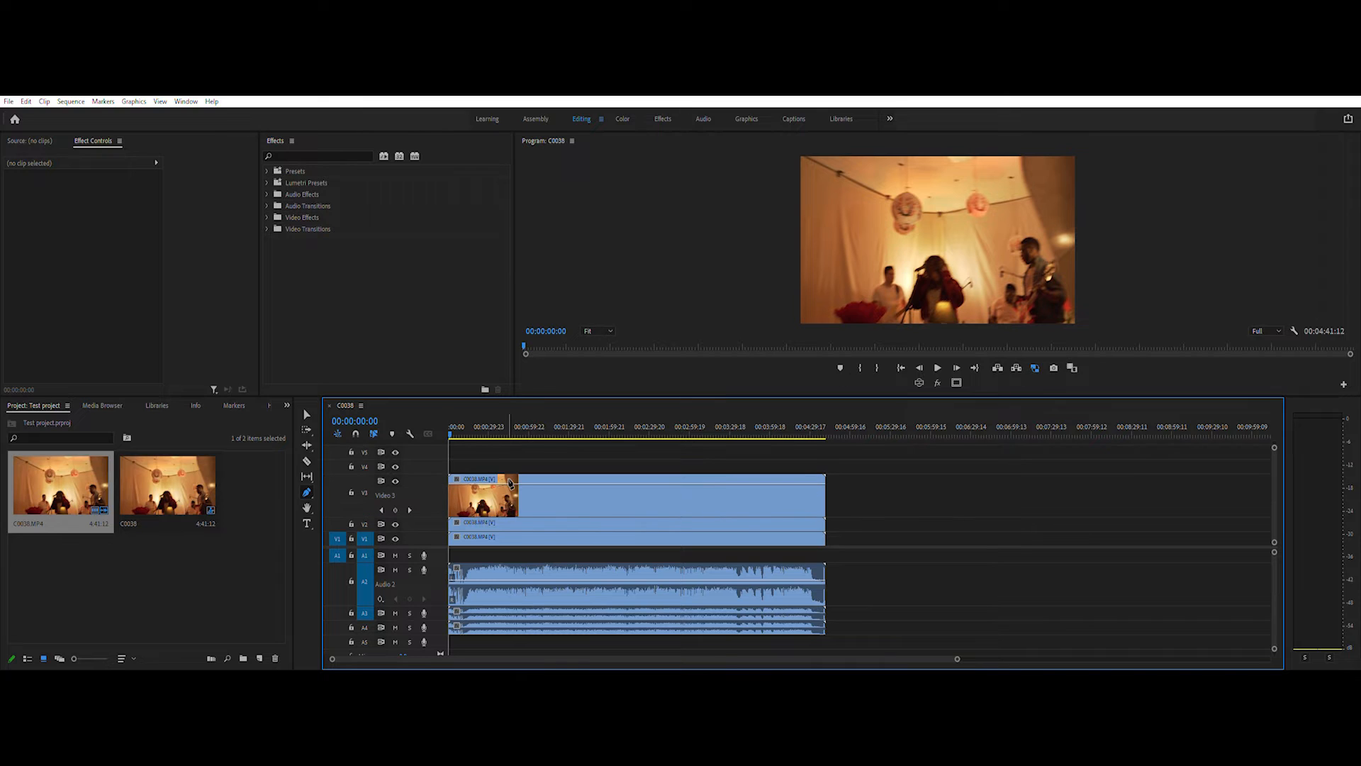
double_click(431, 479)
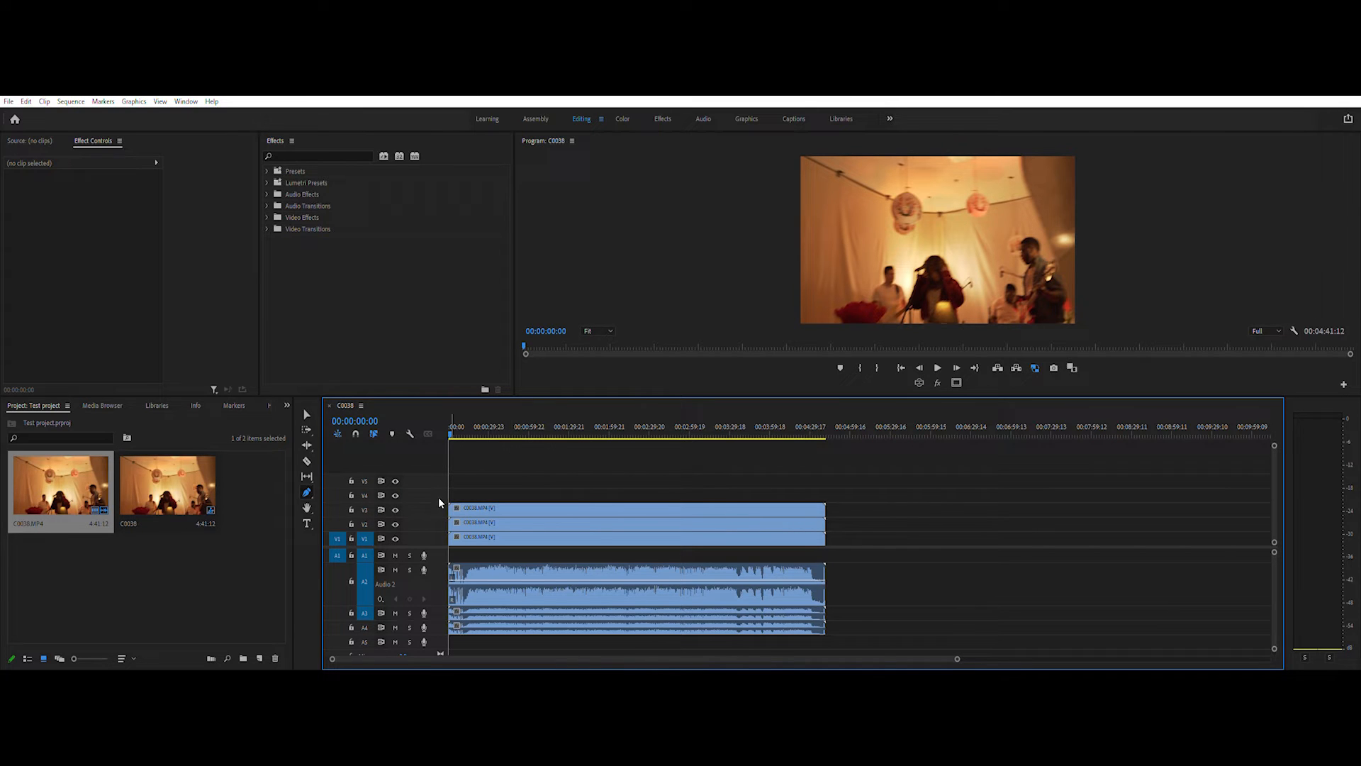
Toggle the Video 3 track's height several times, leaving Video 3 expanded and Audio 2 collapsed
double_click(437, 499)
double_click(437, 488)
double_click(437, 488)
double_click(441, 499)
double_click(440, 495)
double_click(439, 479)
double_click(435, 583)
double_click(435, 507)
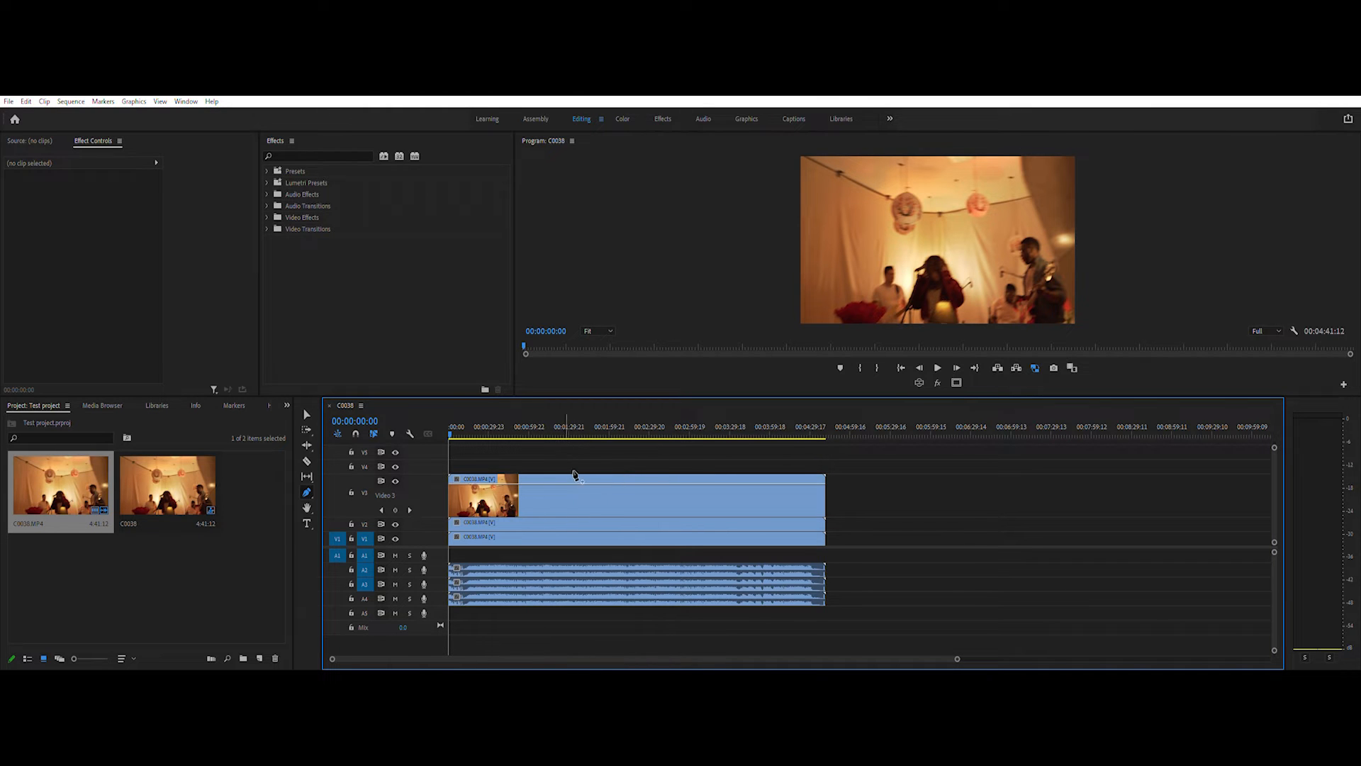
Add opacity keyframes to the Video 3 clip at about 00:01:13 and 00:01:40 with the Pen tool, then lower and raise the second one
left_click(548, 483)
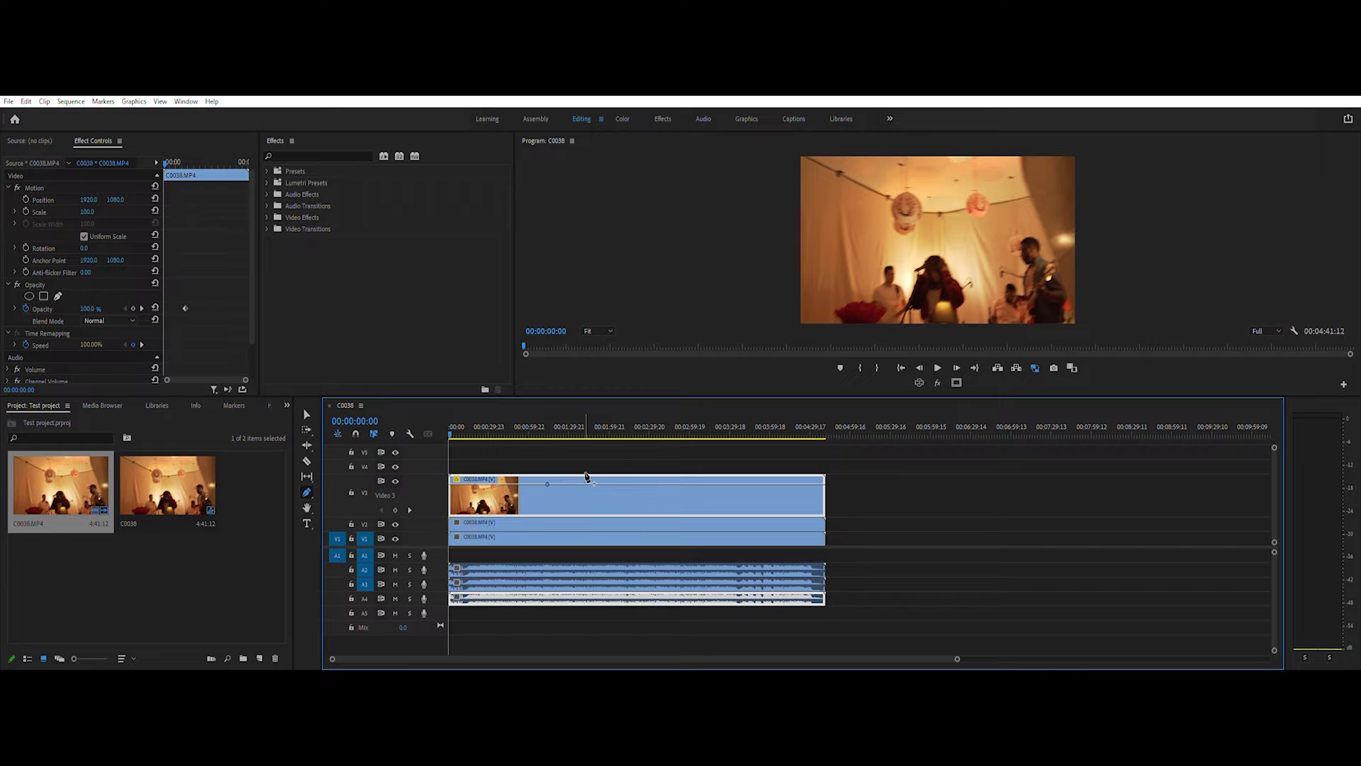
left_click(584, 483)
key("v")
left_click(312, 407)
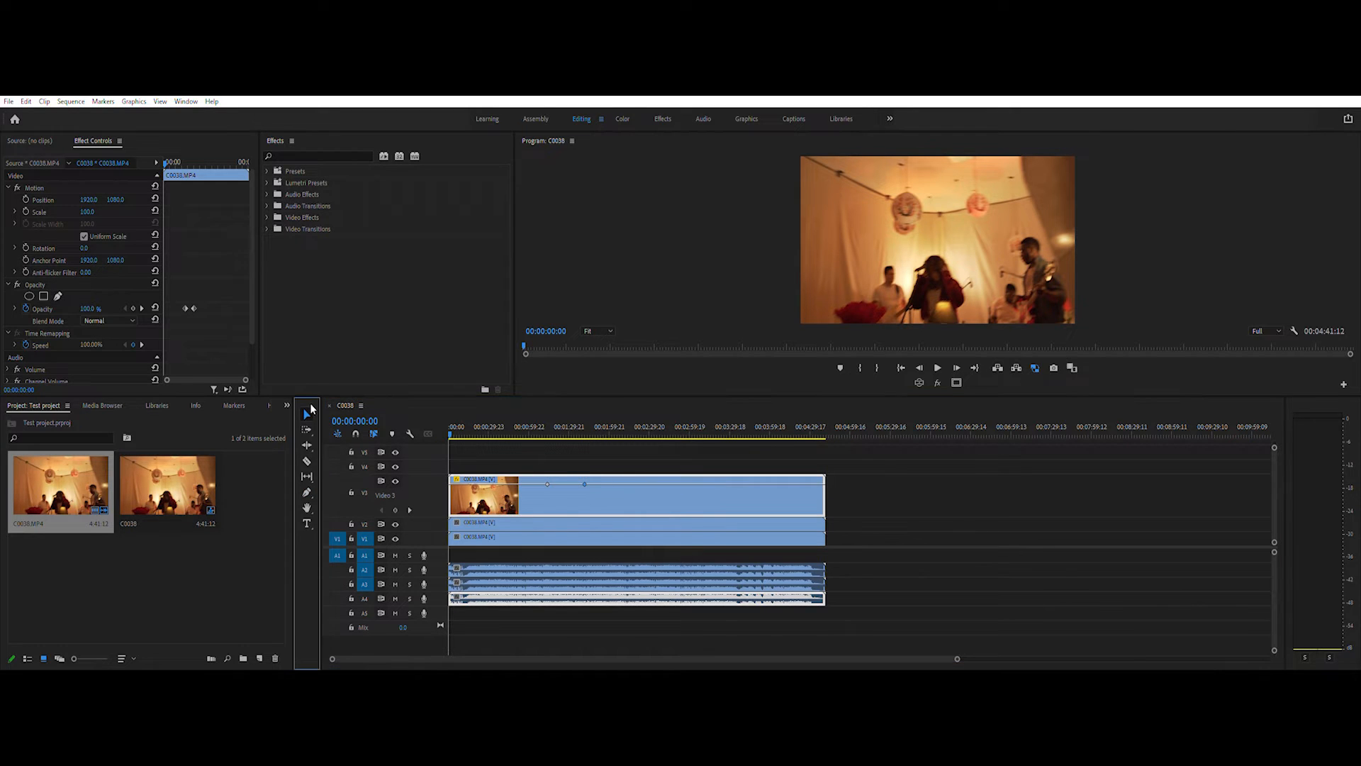
left_click_drag(585, 483, 586, 498)
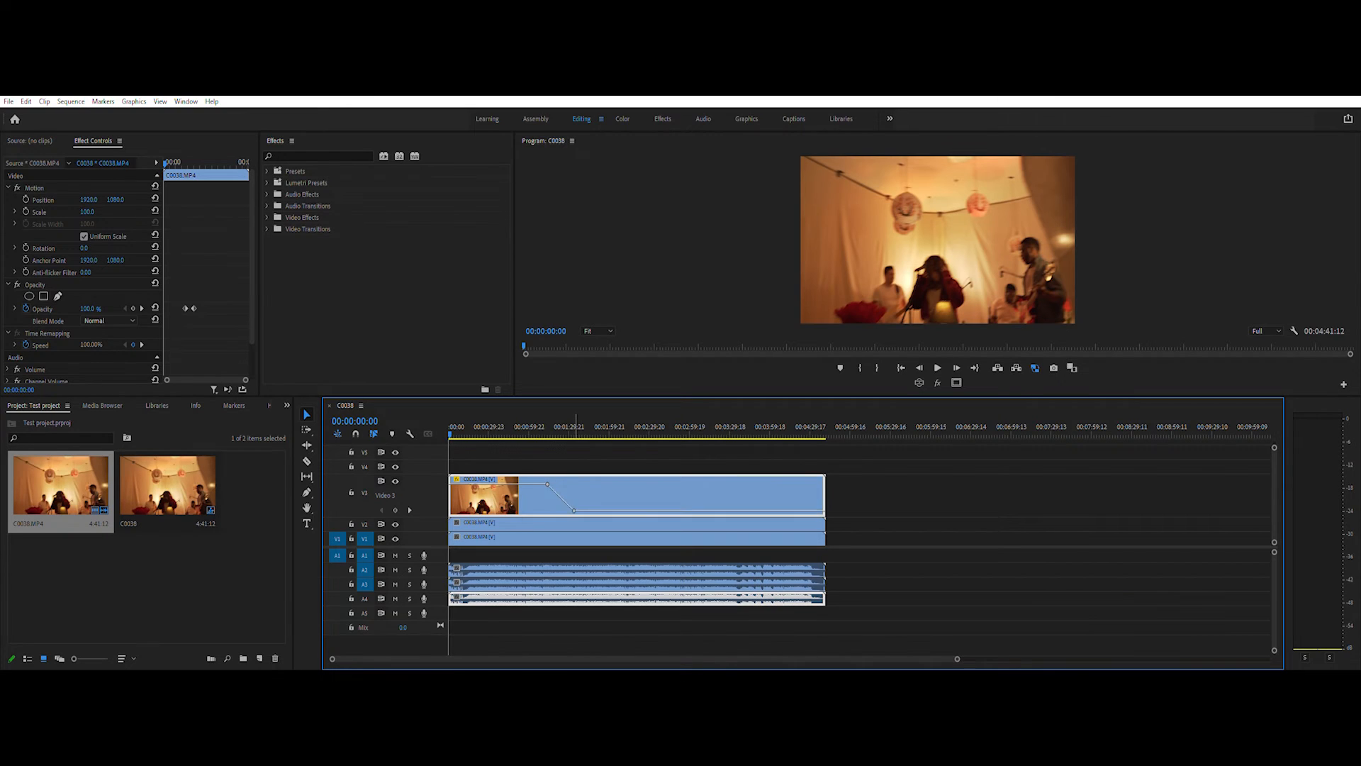
left_click_drag(574, 510, 573, 465)
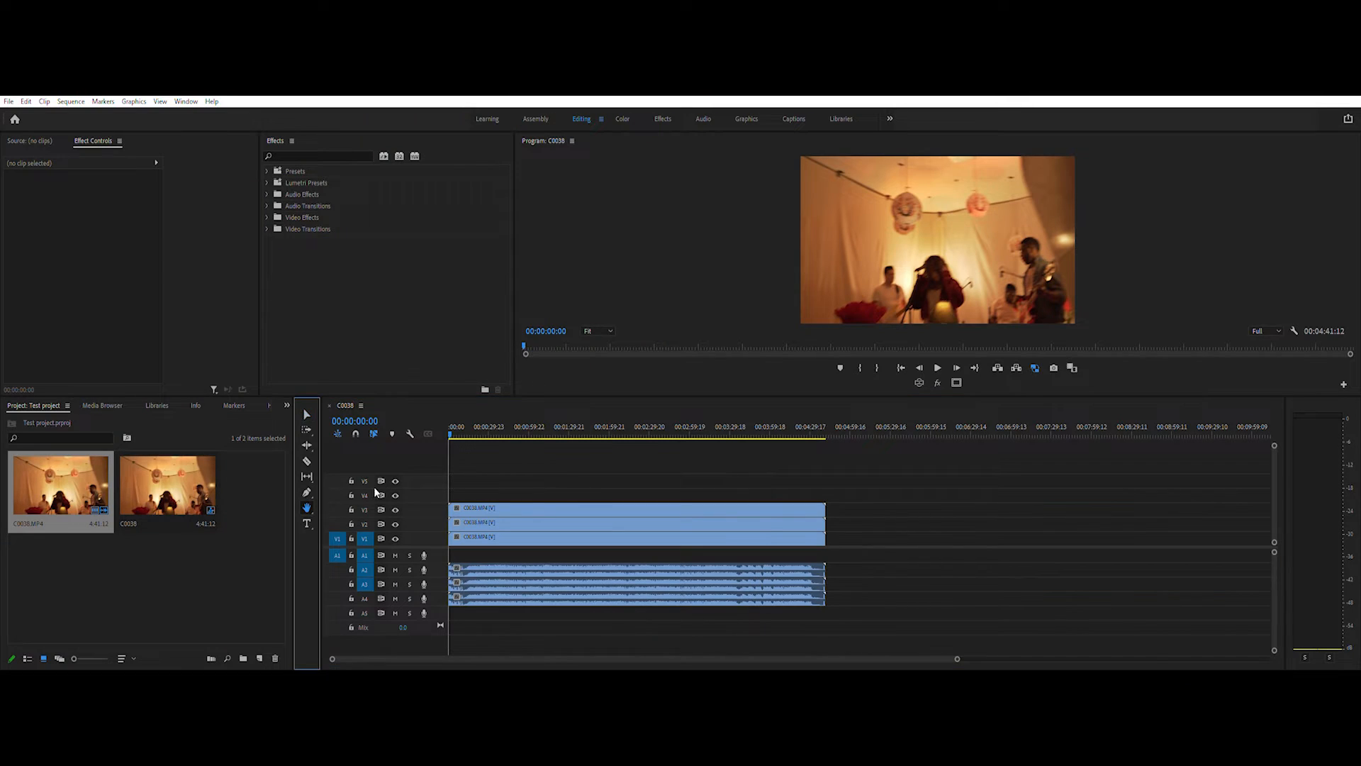
Pan the timeline with the Hand tool and maximize the timeline to fill the workspace
mouse_move(744, 471)
left_mouse_down()
mouse_move(608, 477)
mouse_move(758, 477)
left_mouse_up()
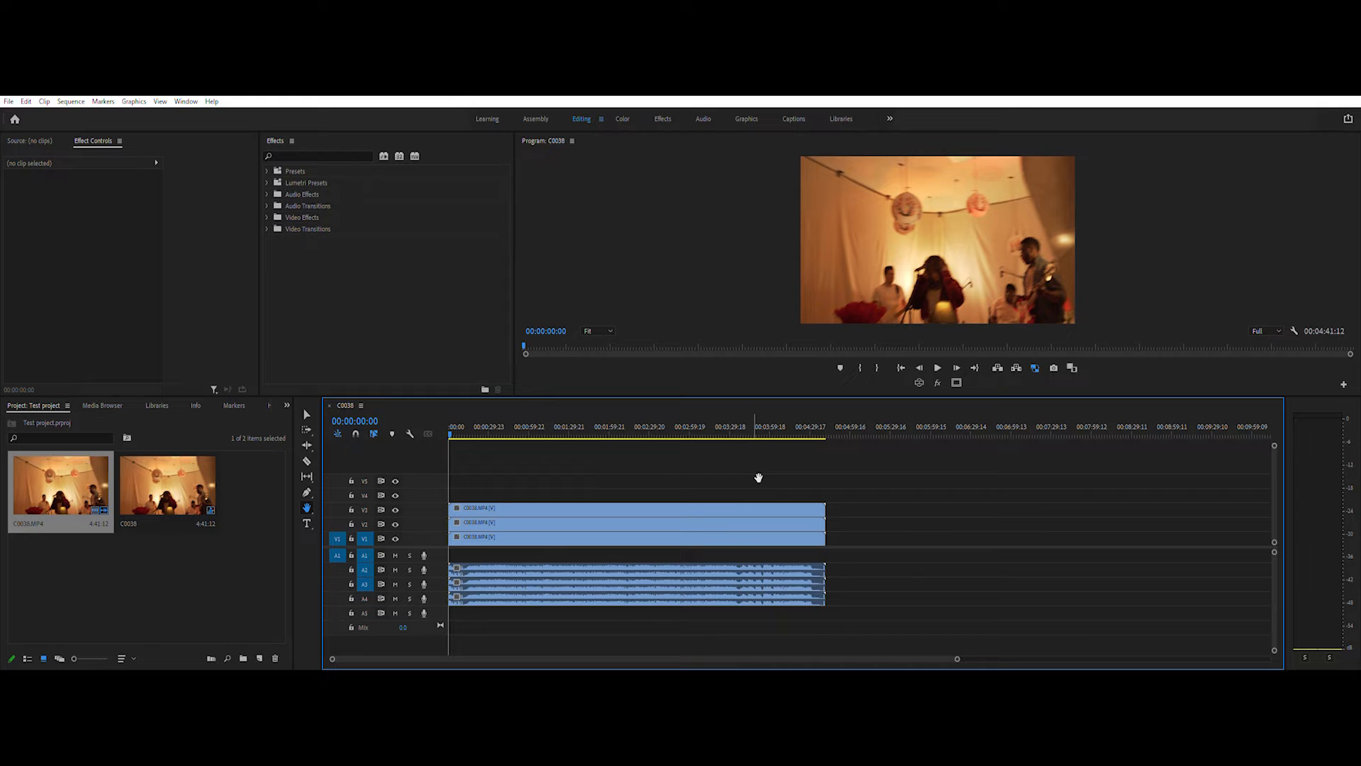
left_click_drag(957, 480, 926, 471)
key("grave")
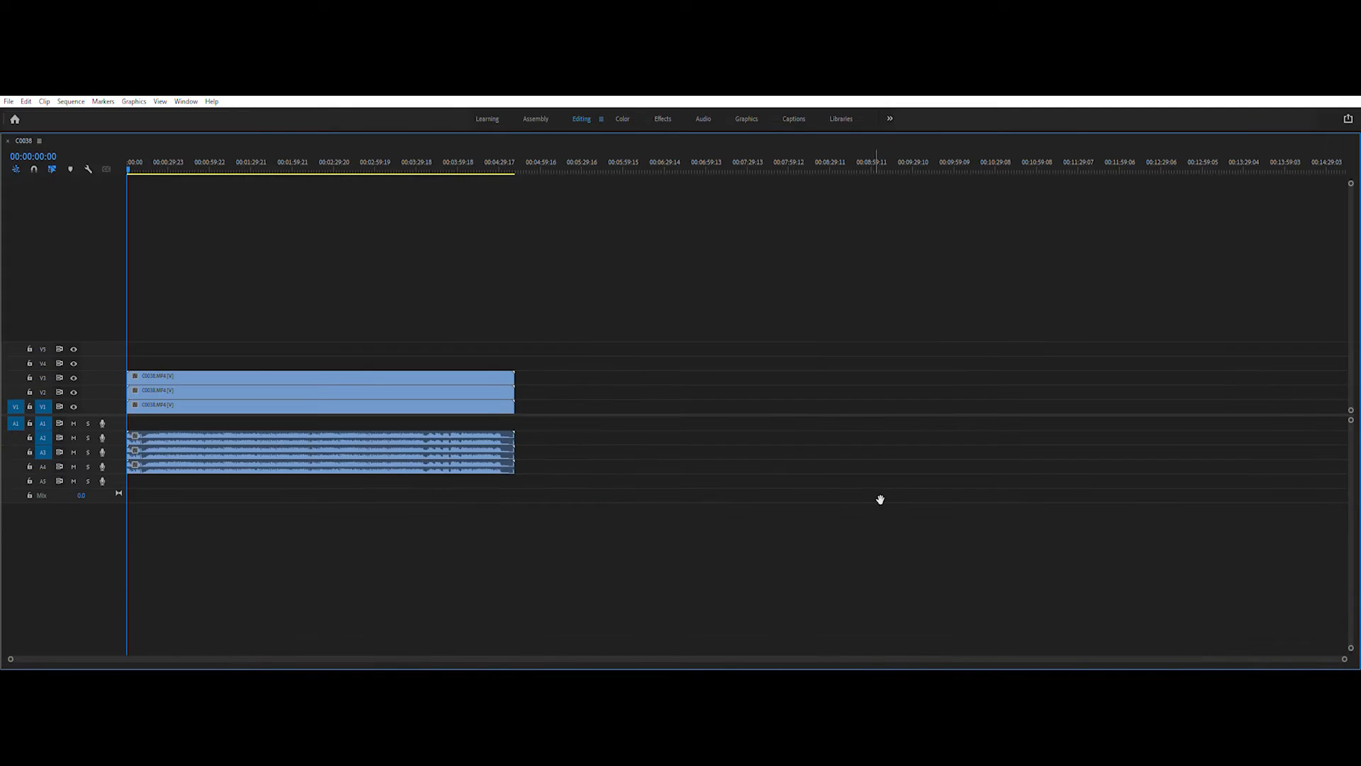
Restore the workspace from the maximized timeline, pan the timeline back and forth with the Hand tool, and zoom it out and back in
key("grave")
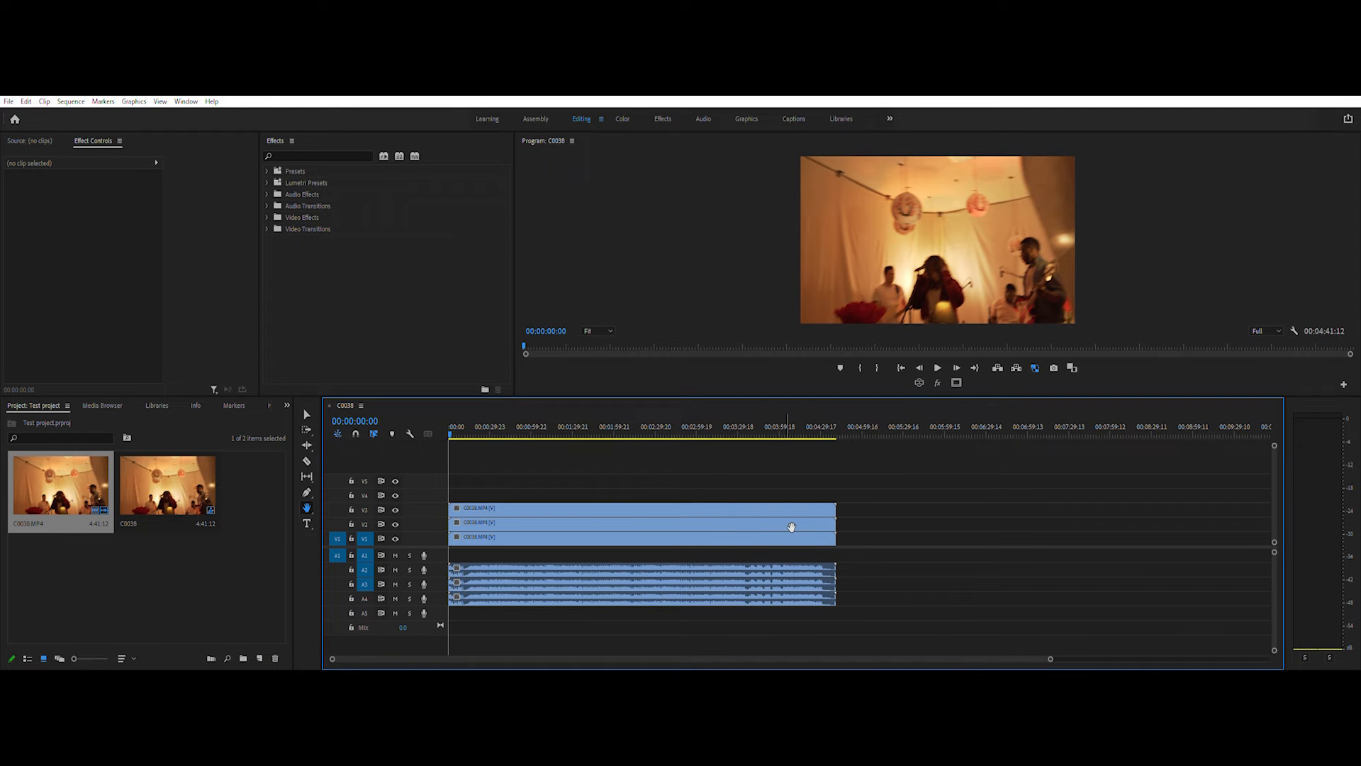
left_click_drag(720, 455, 625, 485)
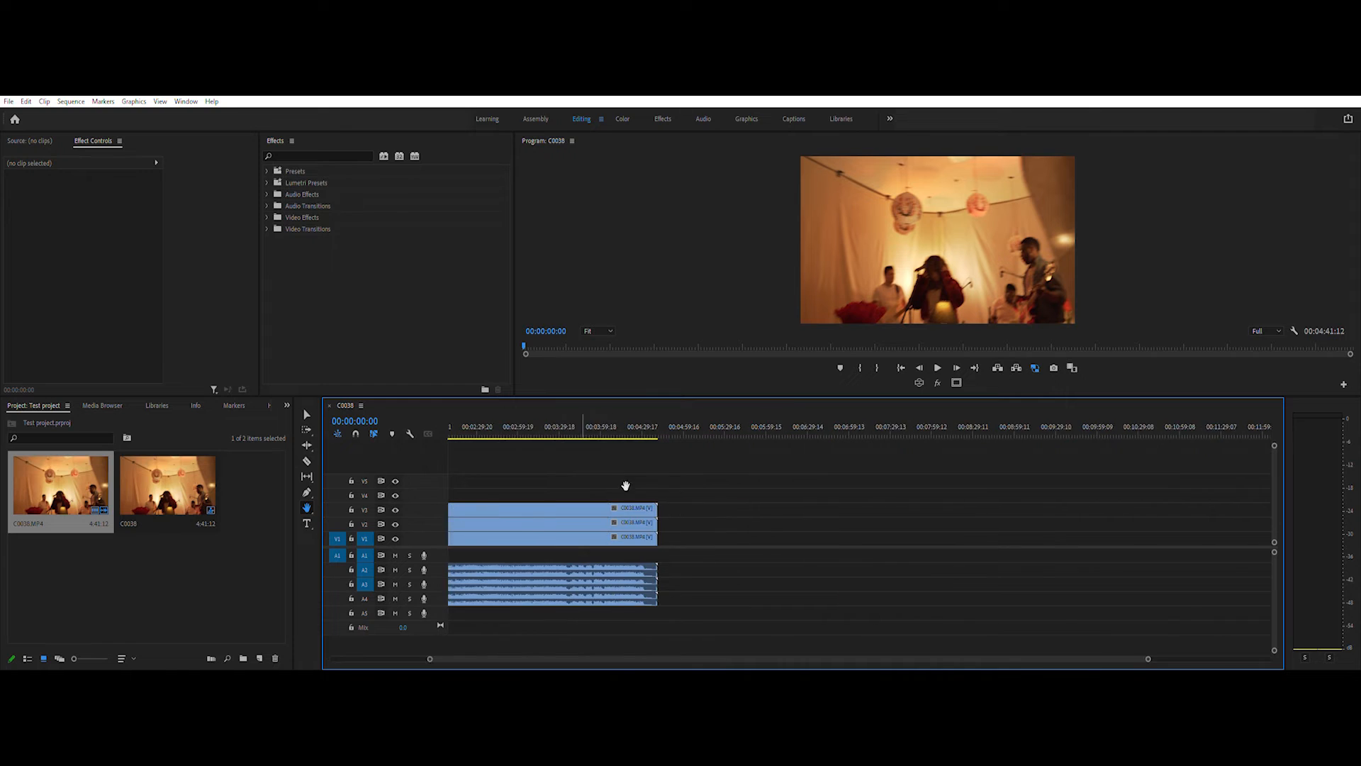
left_click_drag(535, 505, 949, 502)
left_click_drag(960, 502, 567, 506)
left_click_drag(650, 505, 929, 519)
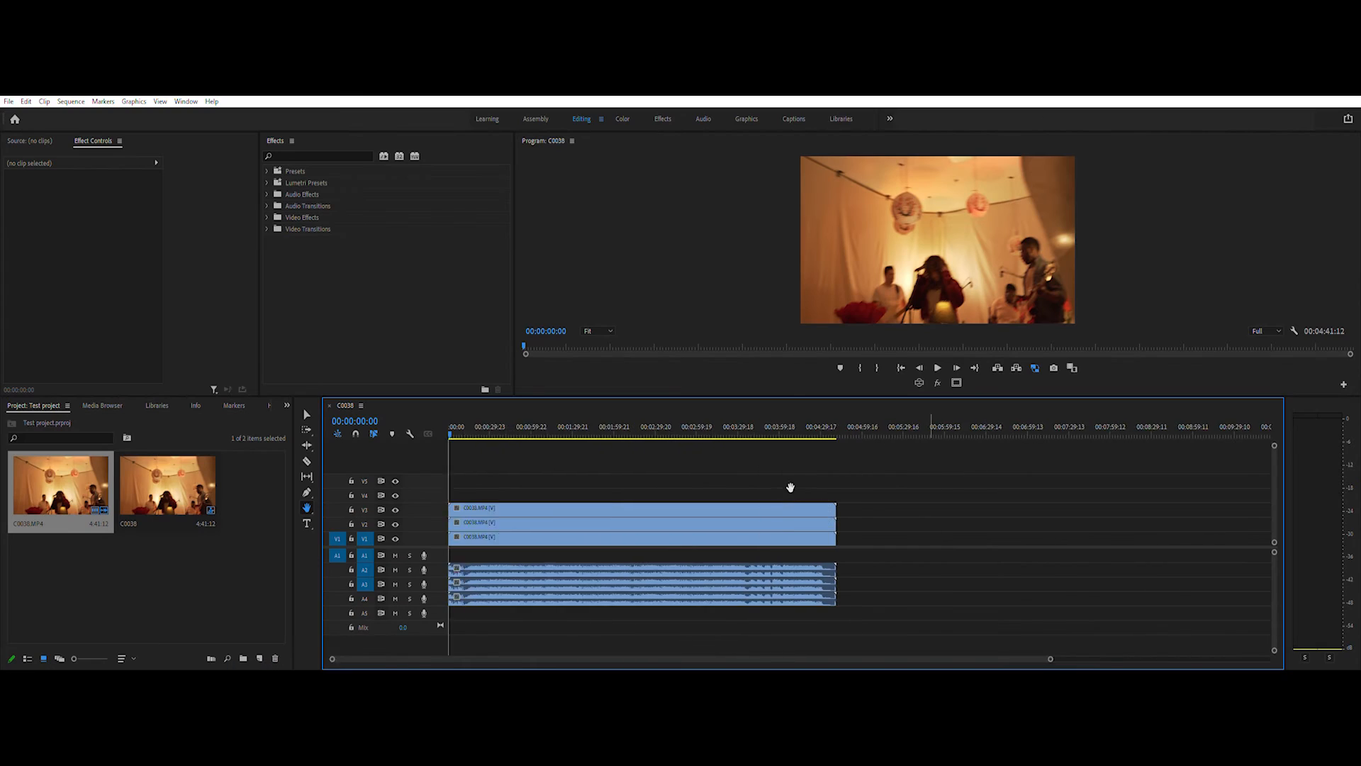
key("minus")
key("minus")
key("minus")
key("equal")
key("equal")
key("equal")
Add a text title over the video at the sequence start reading "Hi there my name is" followed by the speaker's full name
left_click(308, 412)
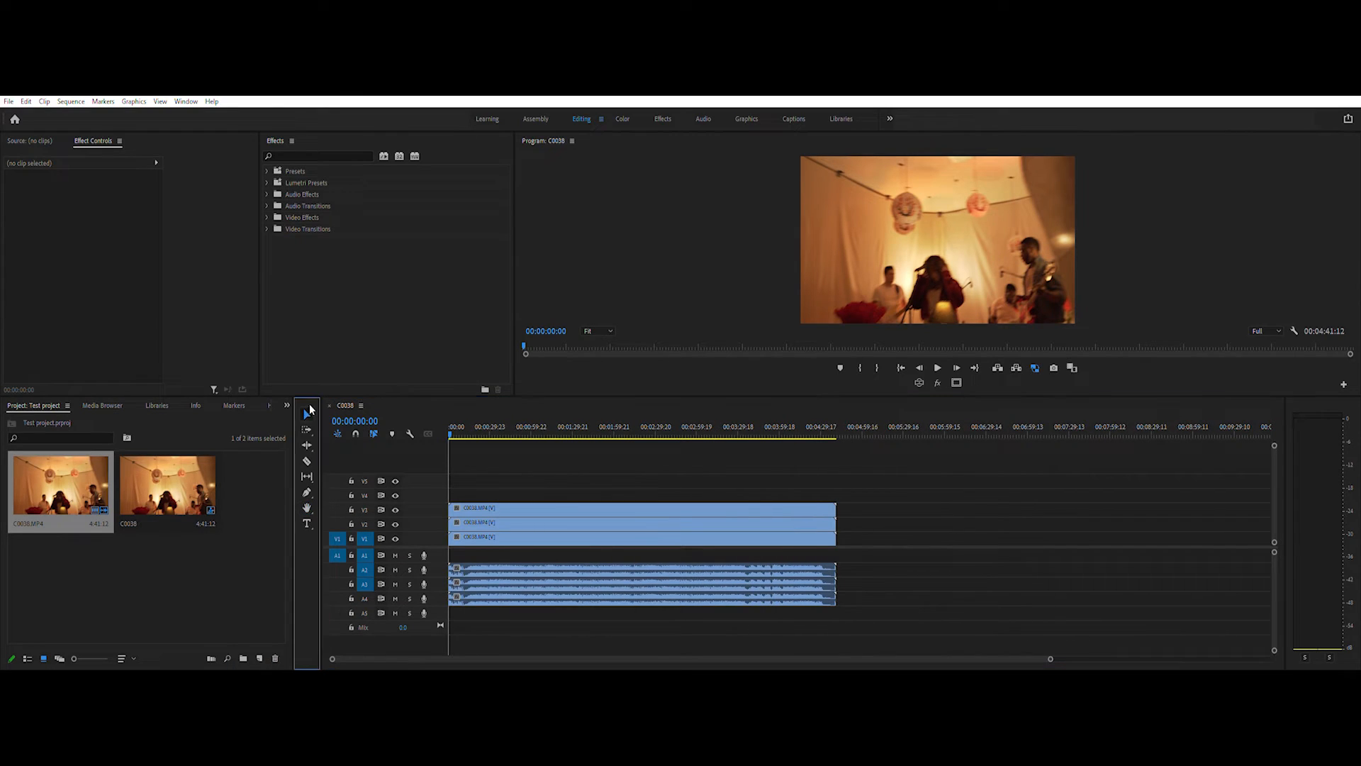
left_click(307, 521)
left_click(893, 229)
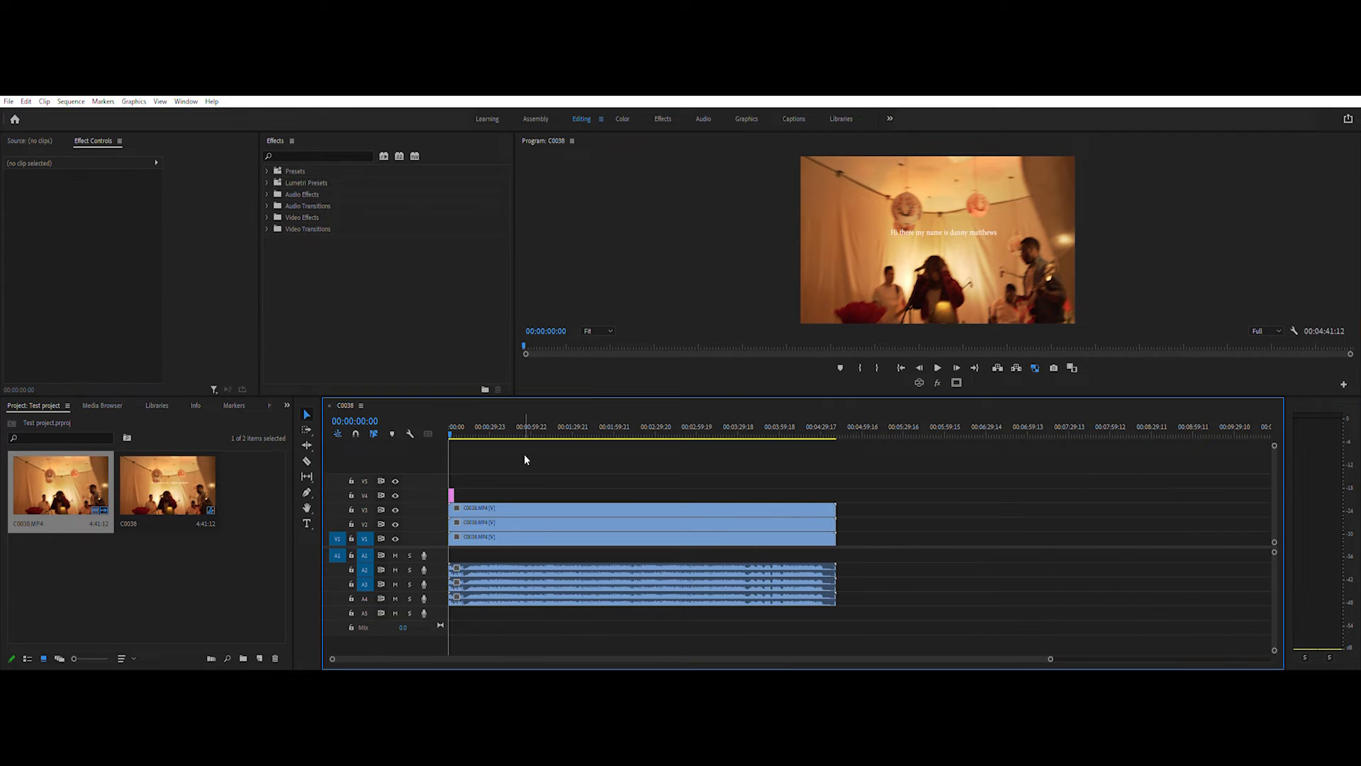
Examine the new text clip on the Video 4 track up close, selecting and deselecting it
key("equal")
key("equal")
key("equal")
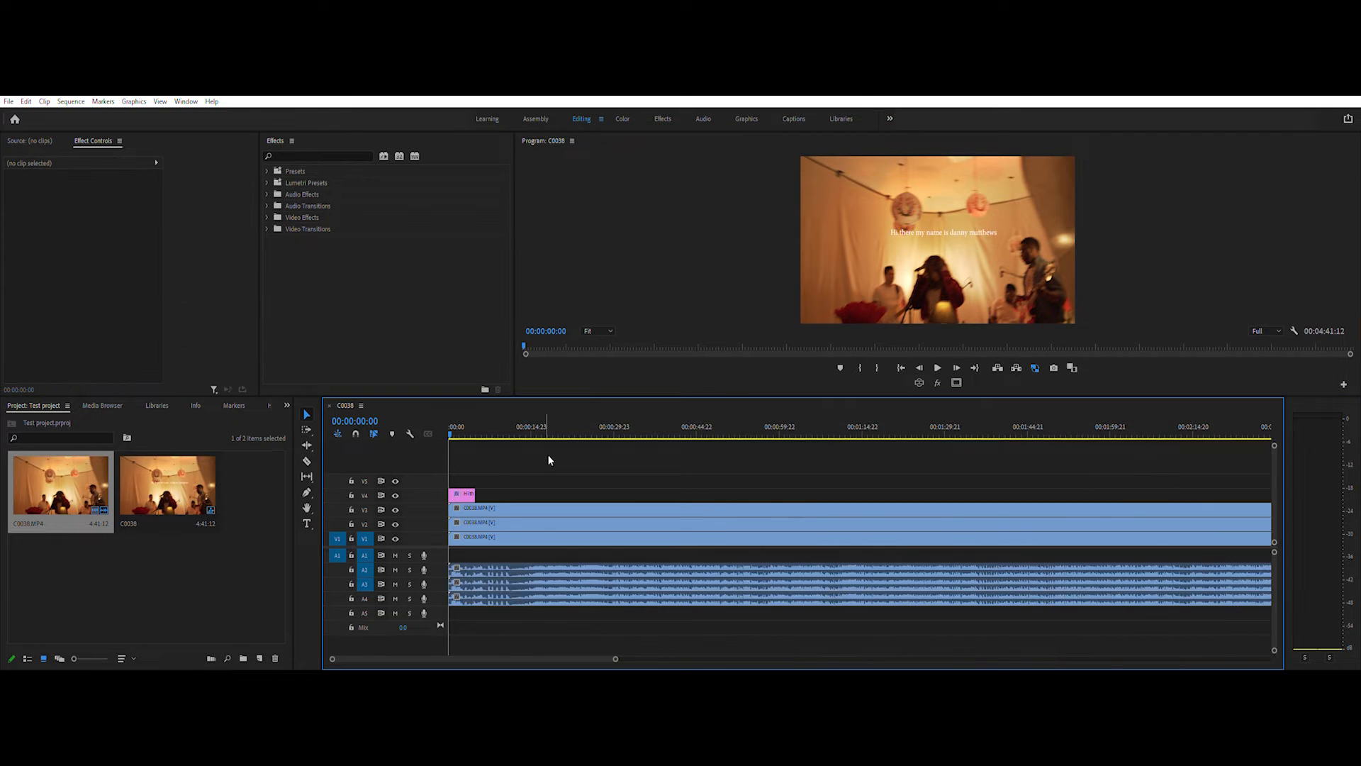
left_click(524, 493)
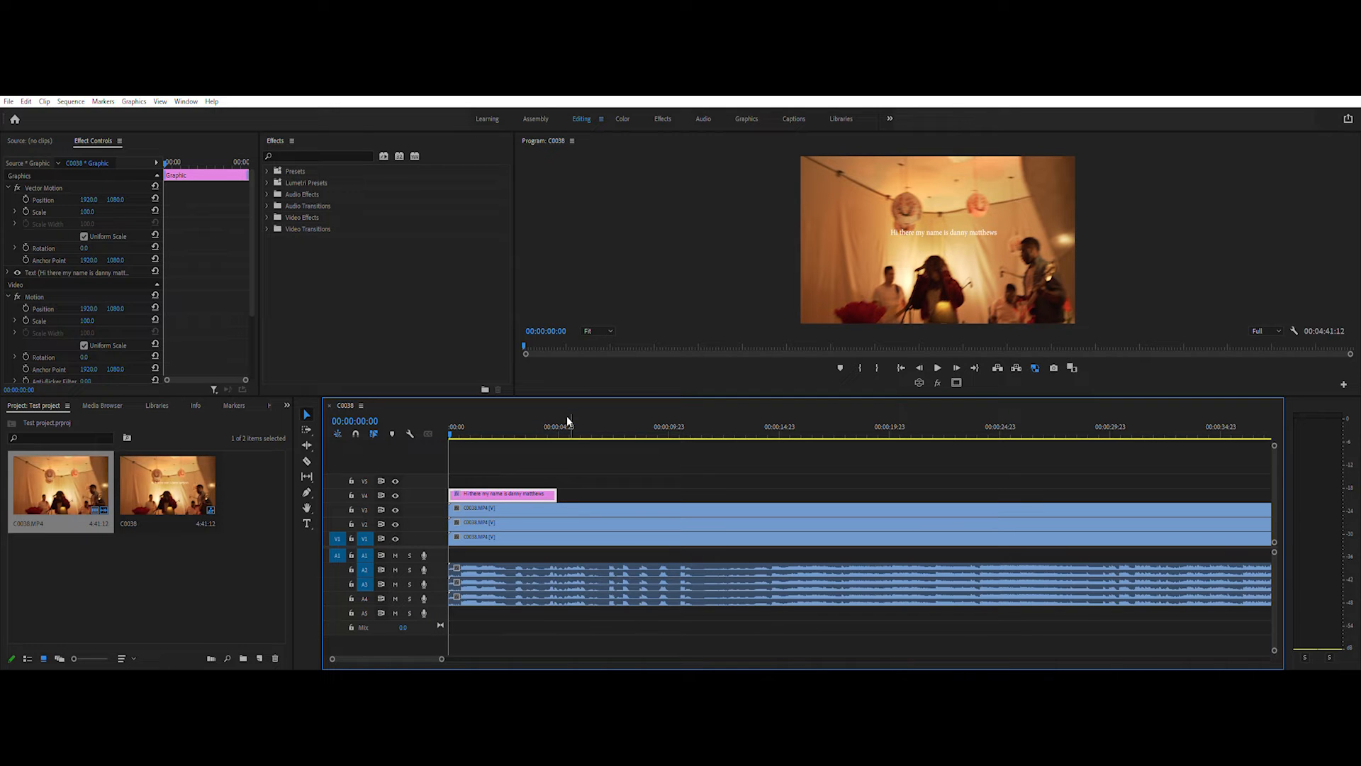
left_click(522, 469)
left_click(540, 494)
left_click(587, 457)
key("minus")
key("minus")
key("minus")
key("minus")
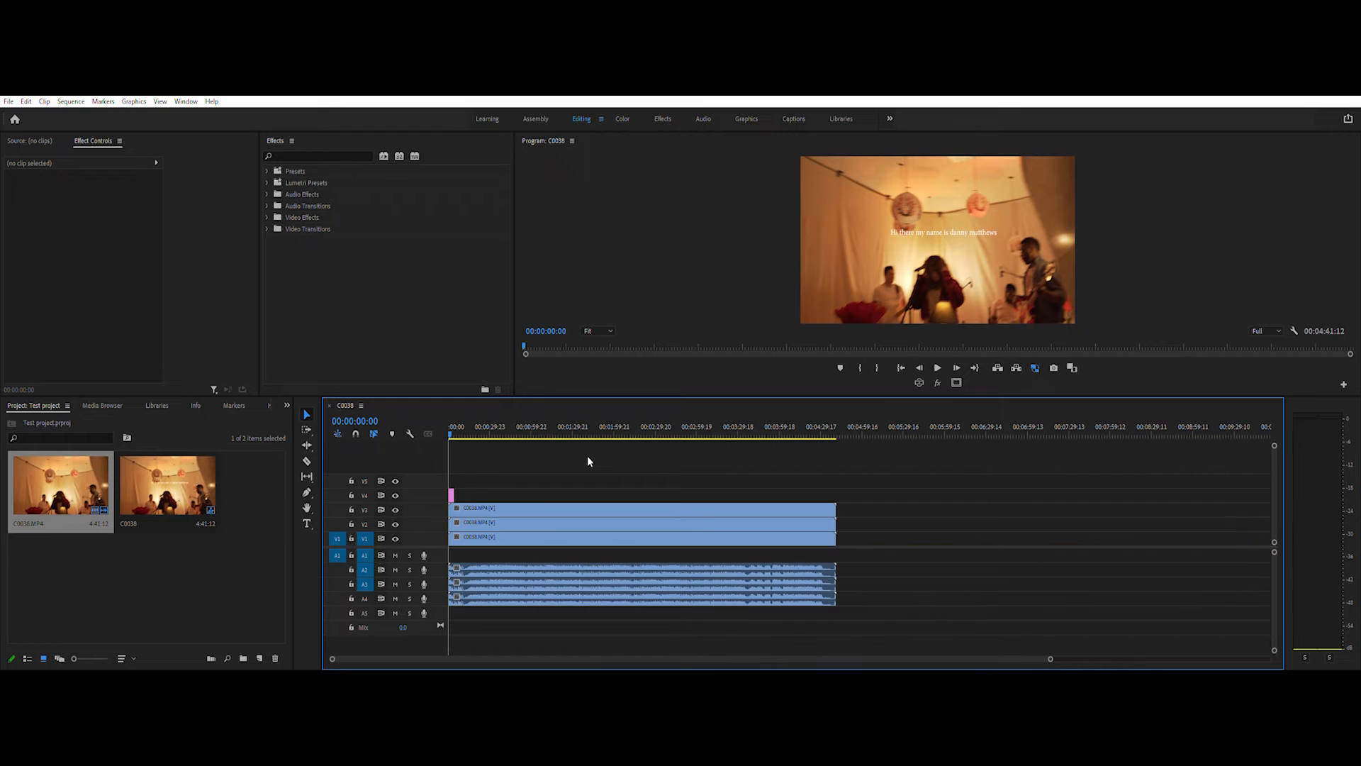
Delete the text clip at the start of the Video 4 track
key("equal")
left_click(455, 494)
key("Delete")
left_click_drag(494, 546, 477, 601)
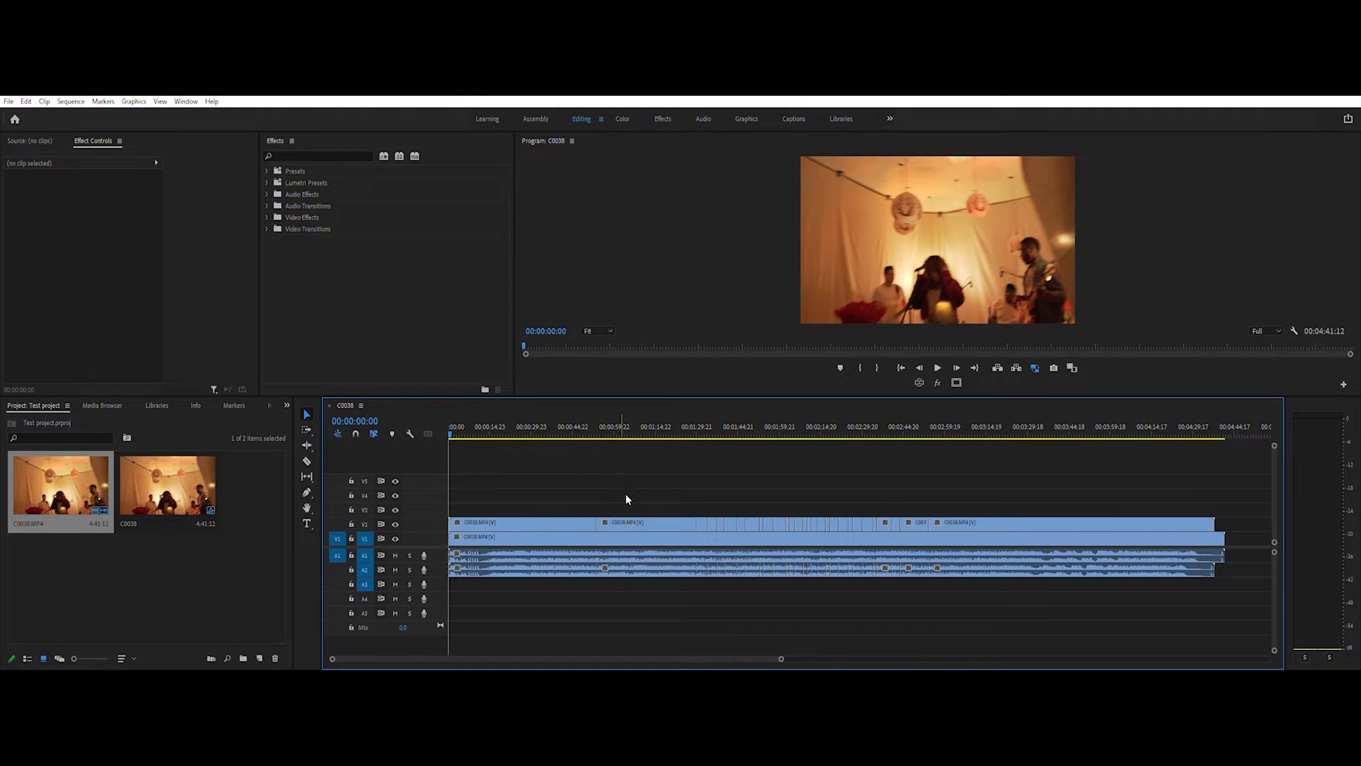
Try moving the last Video 2 clip back and forth along the timeline, then undo the move
left_click_drag(1089, 522, 1030, 502)
mouse_move(955, 523)
left_mouse_down()
mouse_move(980, 524)
mouse_move(957, 517)
left_mouse_up()
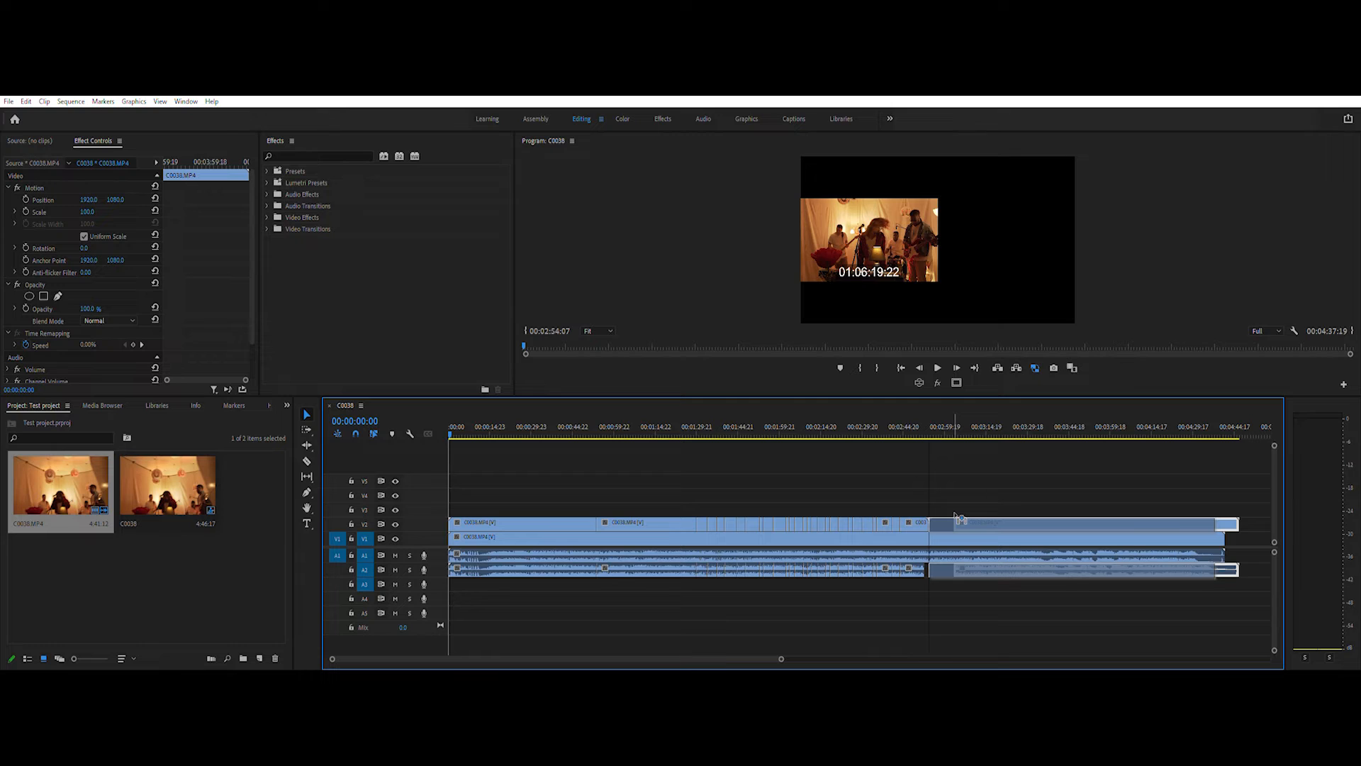
left_click_drag(956, 517, 954, 517)
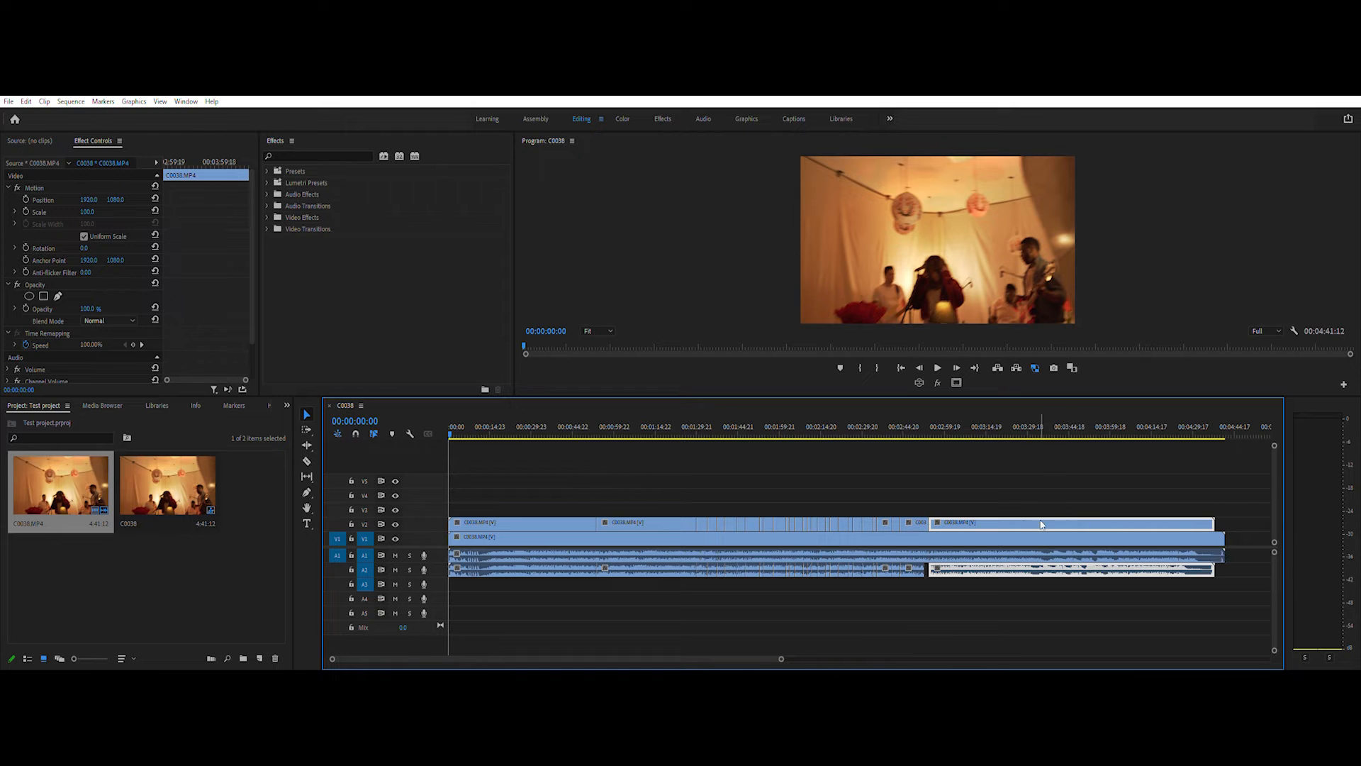
left_click_drag(962, 517, 1004, 517)
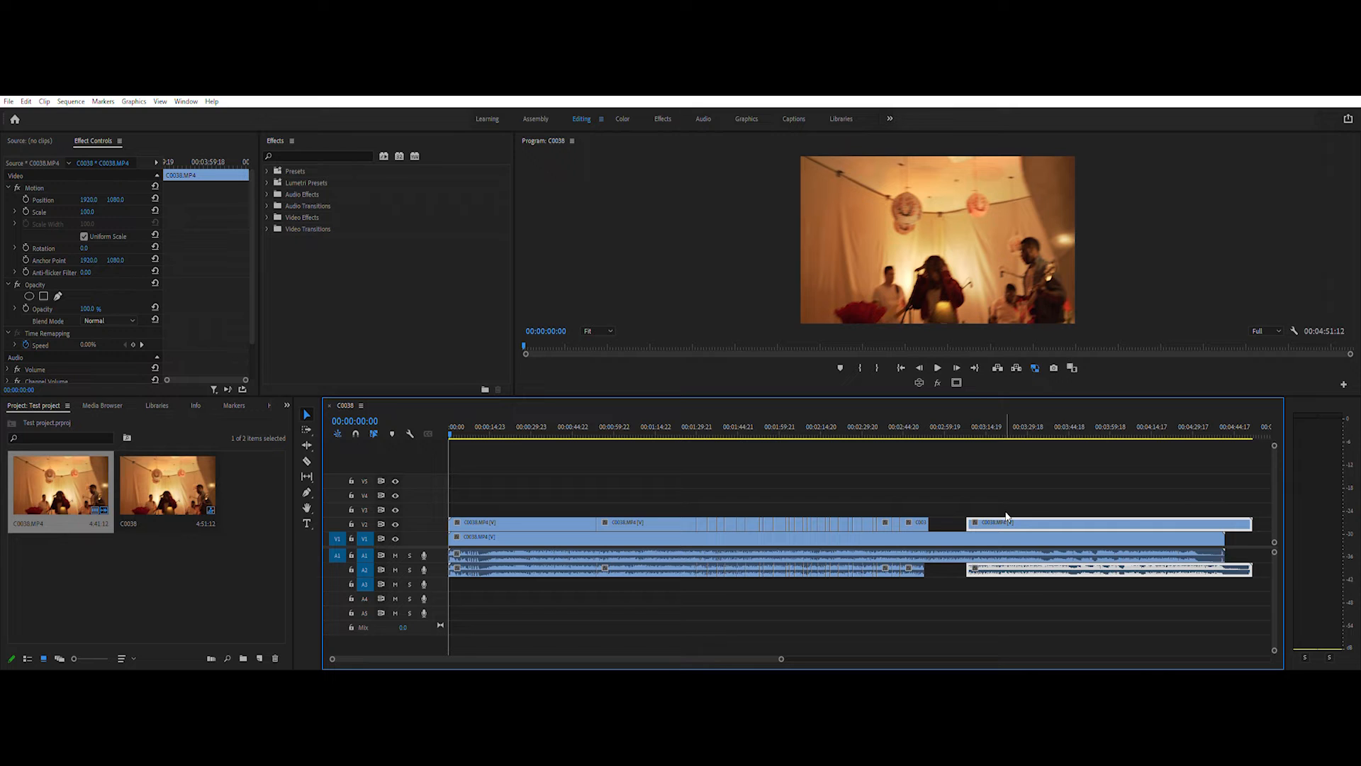
left_click(992, 488)
left_click(981, 522)
key("ctrl+z")
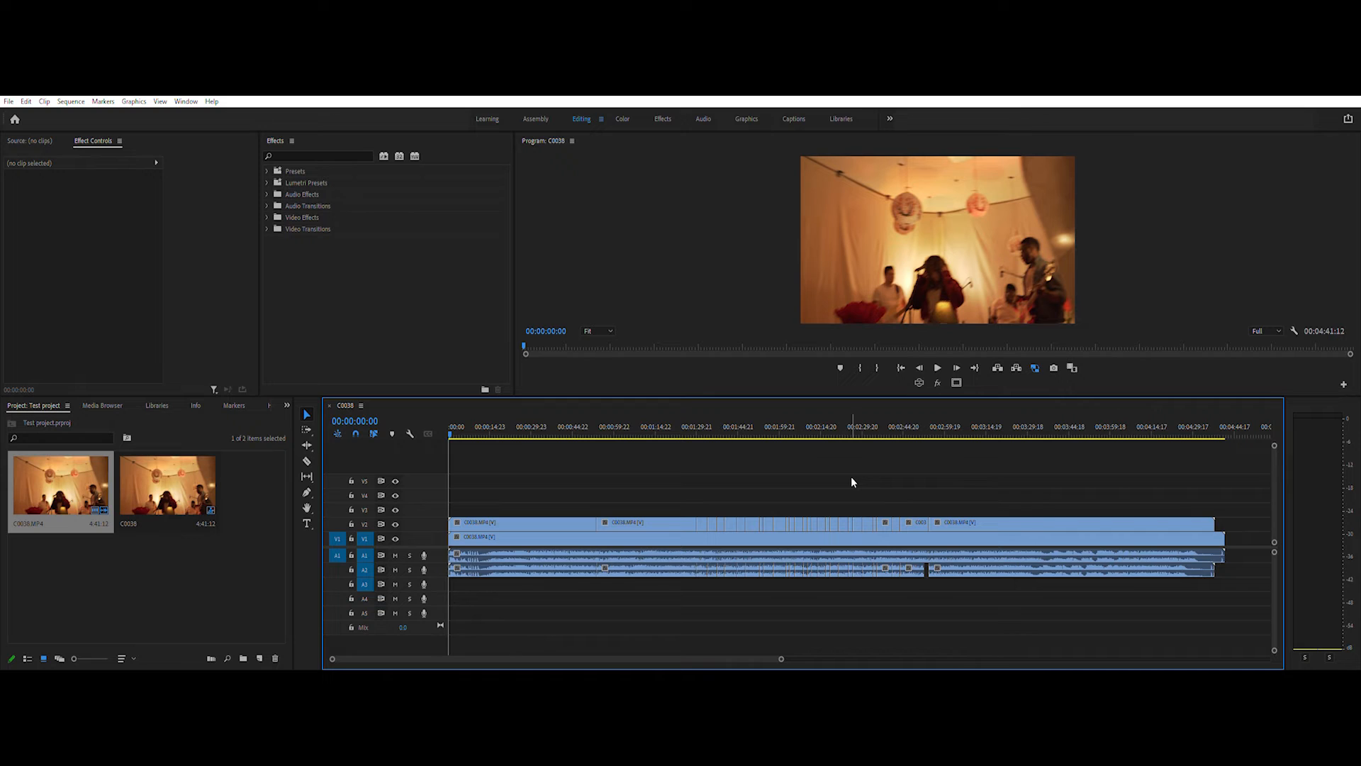
Select the Video 1 clip with its linked audio, and the first Video 2 clip with its linked audio
left_click(315, 543)
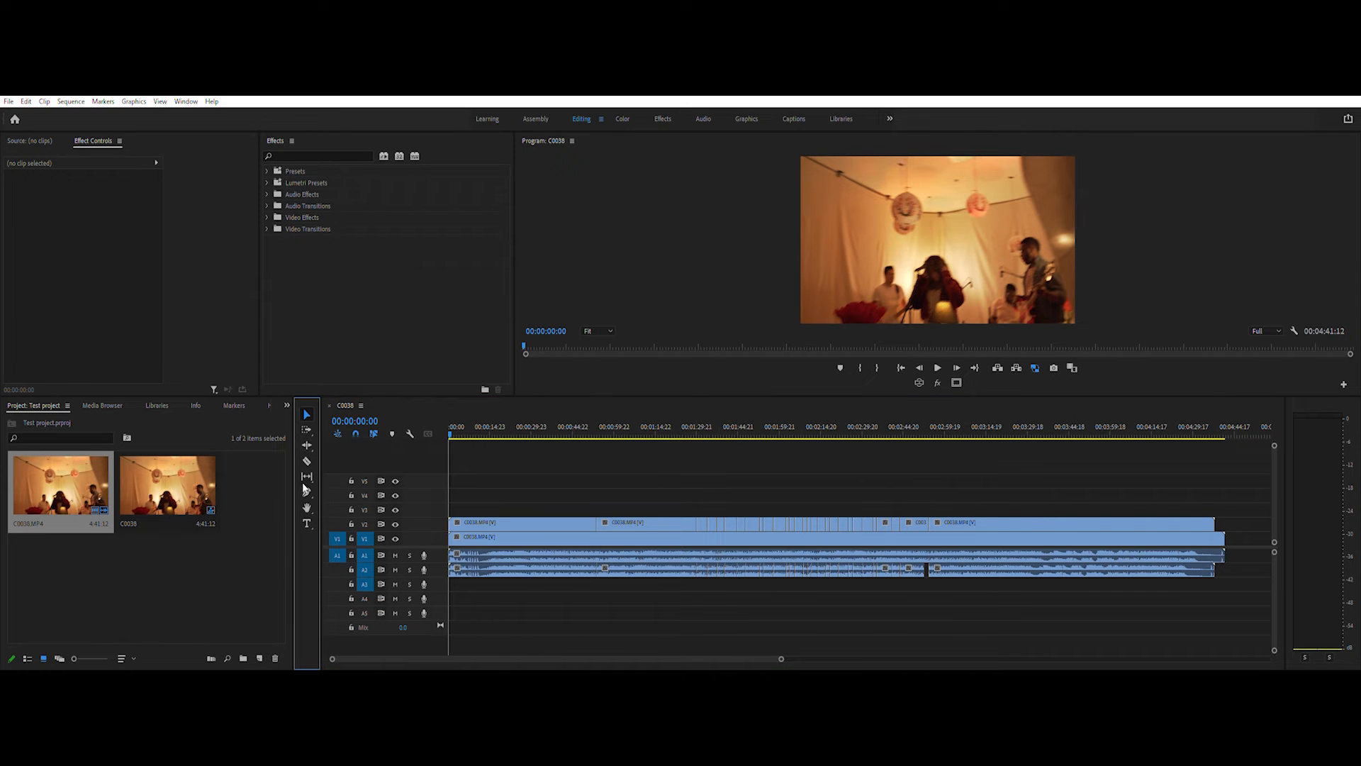
left_click(1062, 492)
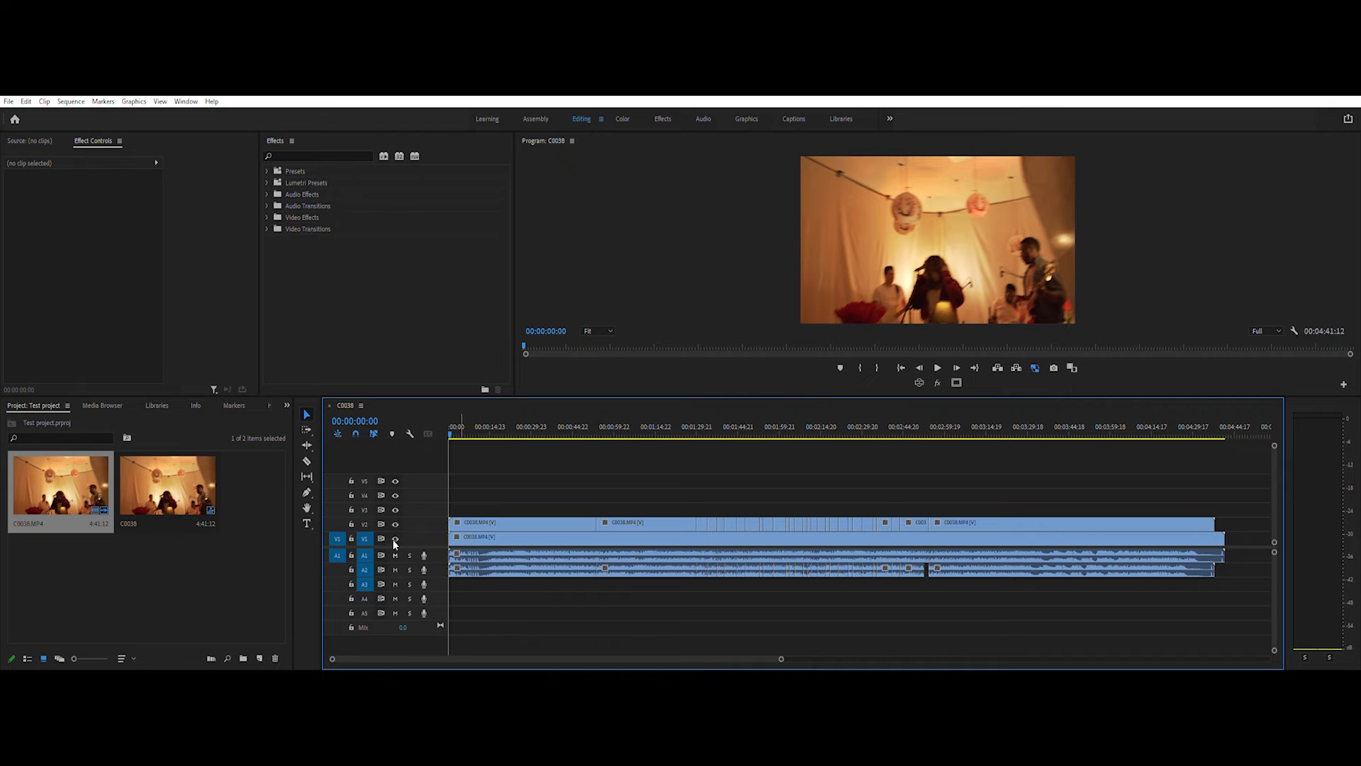
left_click(464, 567)
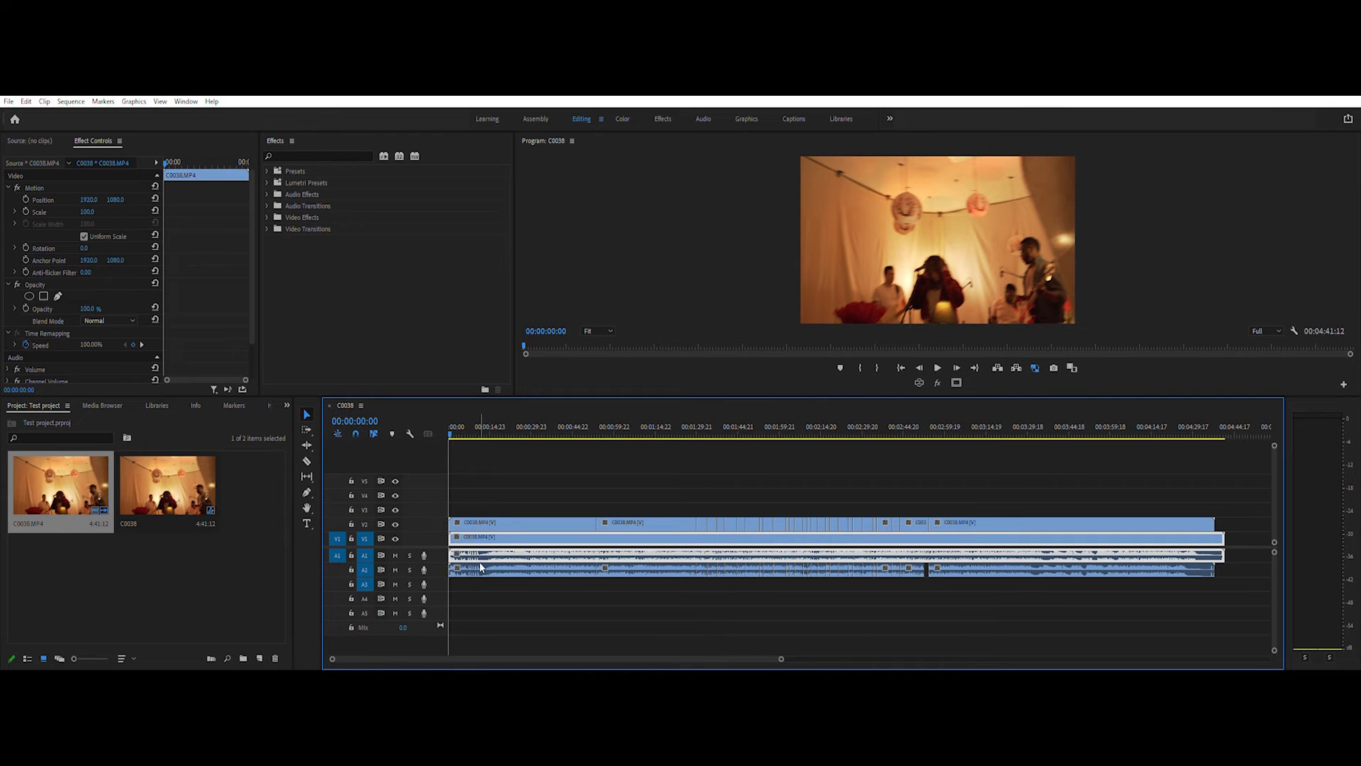
left_click(479, 566)
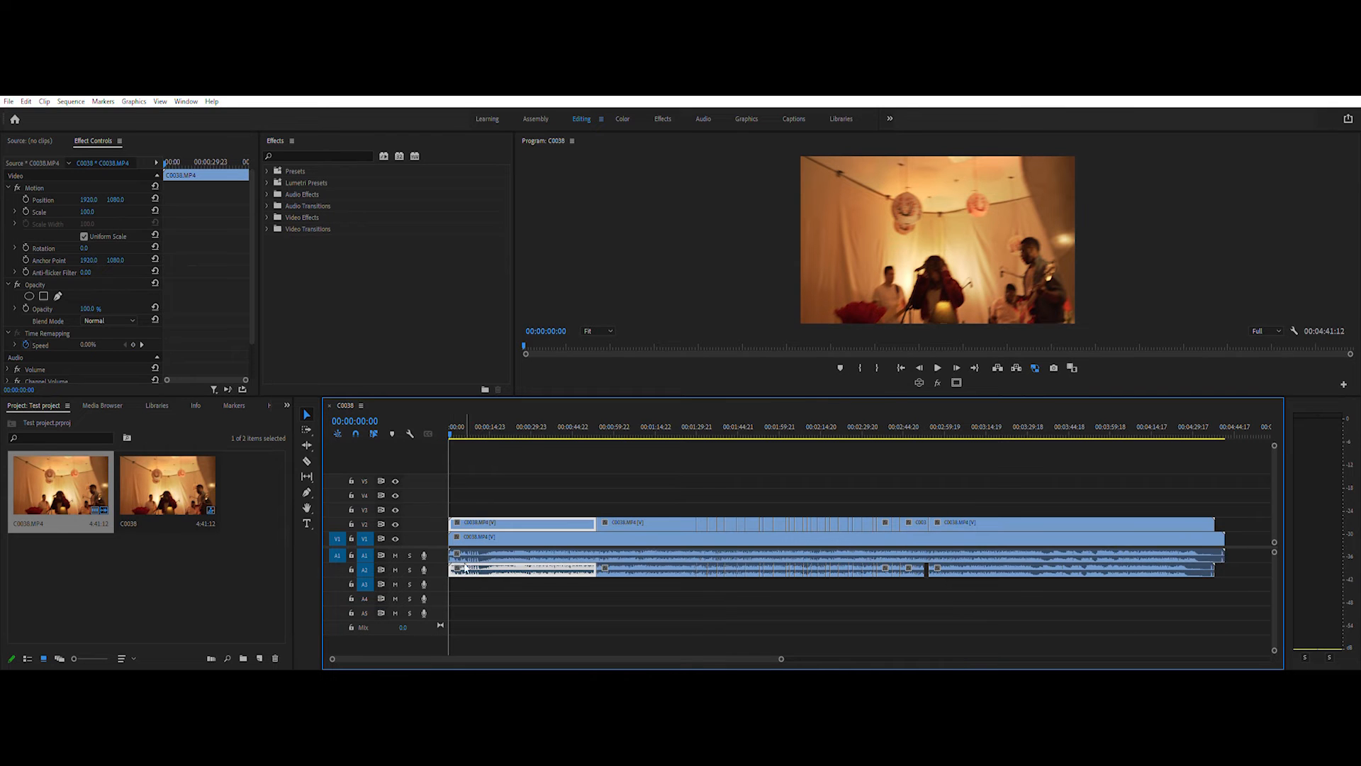
Toggle mute, lock and solo on and off for the Audio 1 track
left_click(397, 552)
left_click(353, 546)
left_click(353, 547)
left_click(394, 551)
left_click(406, 551)
left_click(471, 543)
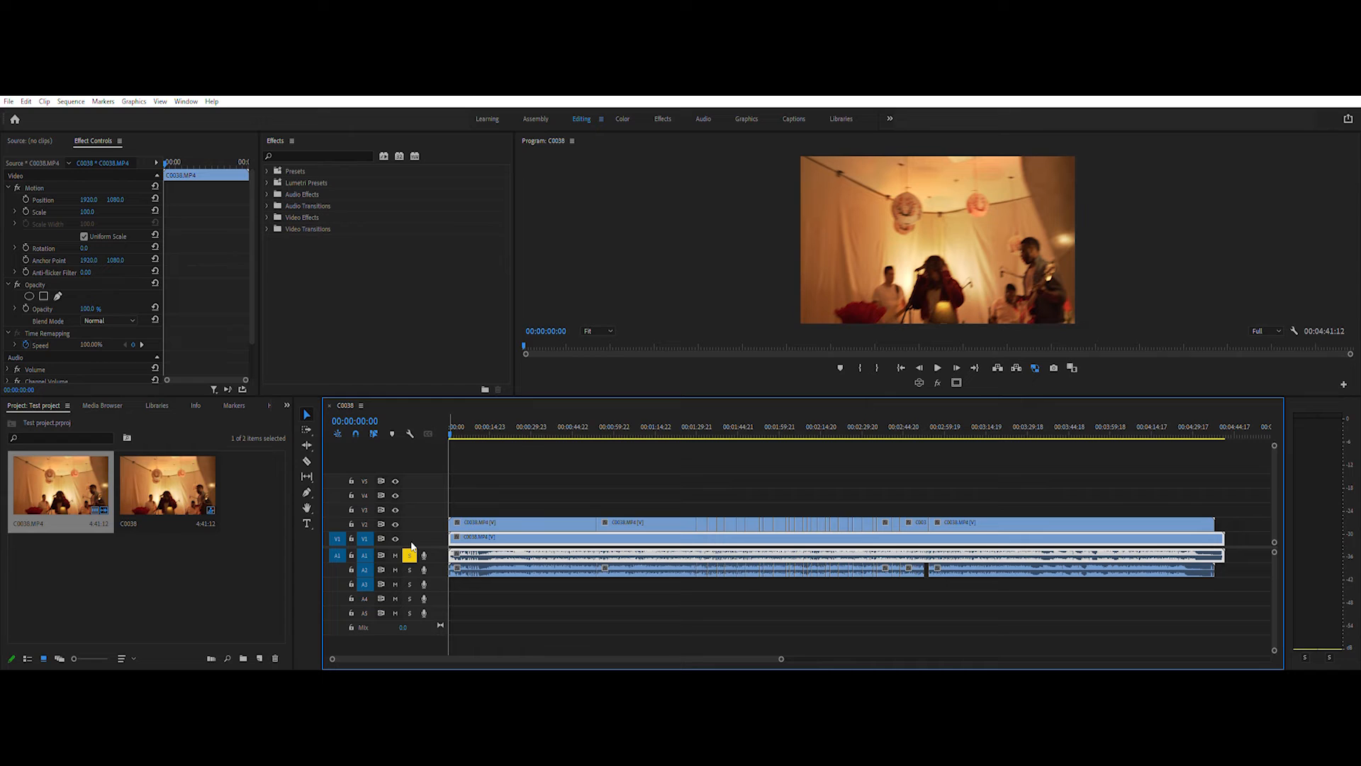
left_click(410, 570)
Lock and unlock the Audio 1 track, then hide and show the Video 2 track
left_click(351, 555)
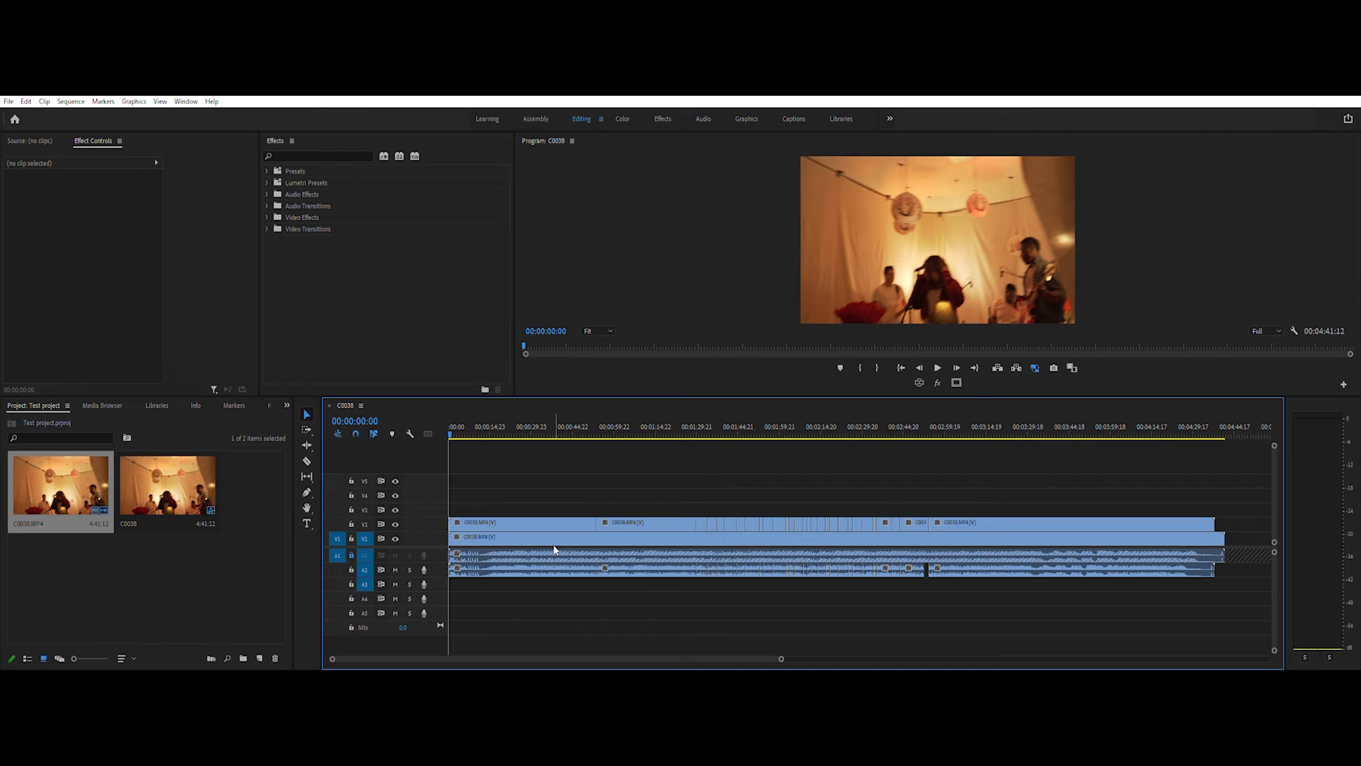
left_click(351, 554)
left_click(396, 527)
left_click(397, 527)
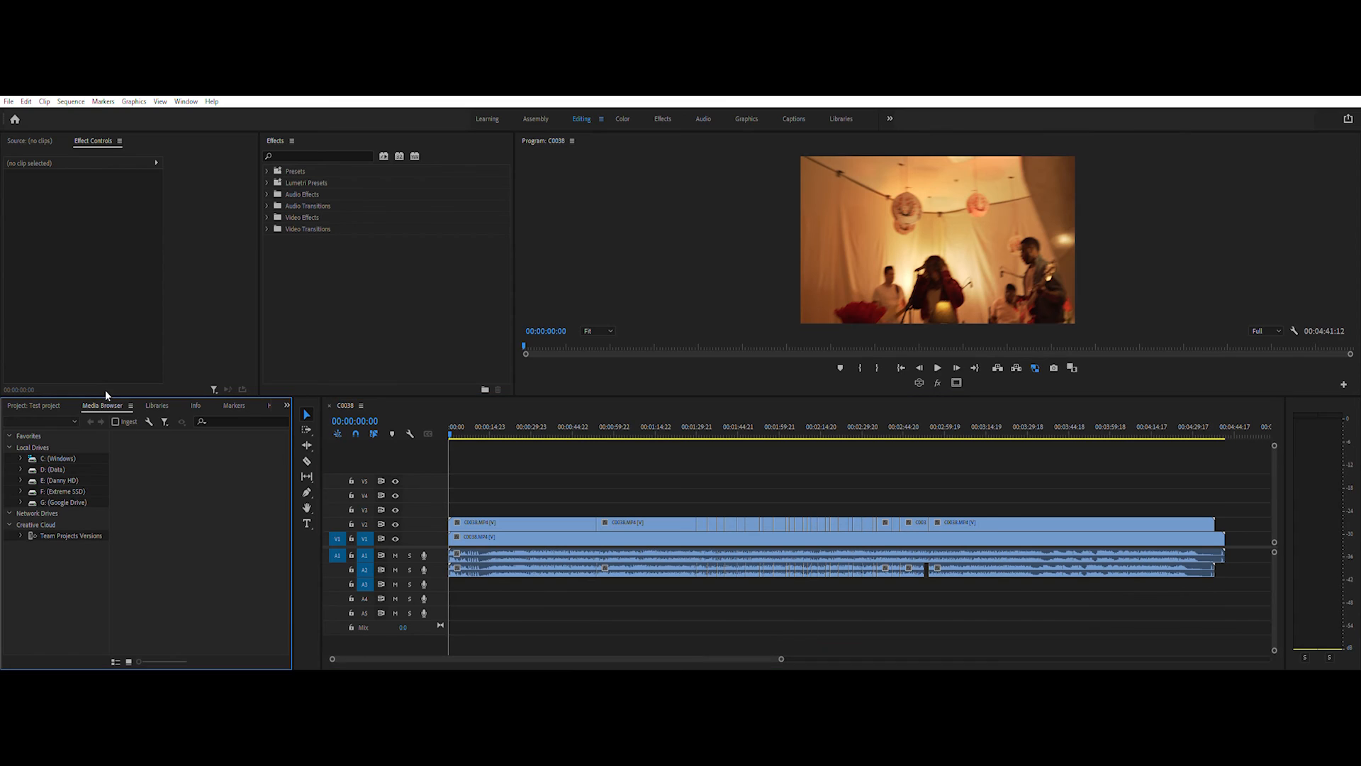
Look through the Libraries and Info views that share space with the Media Browser
left_click(154, 404)
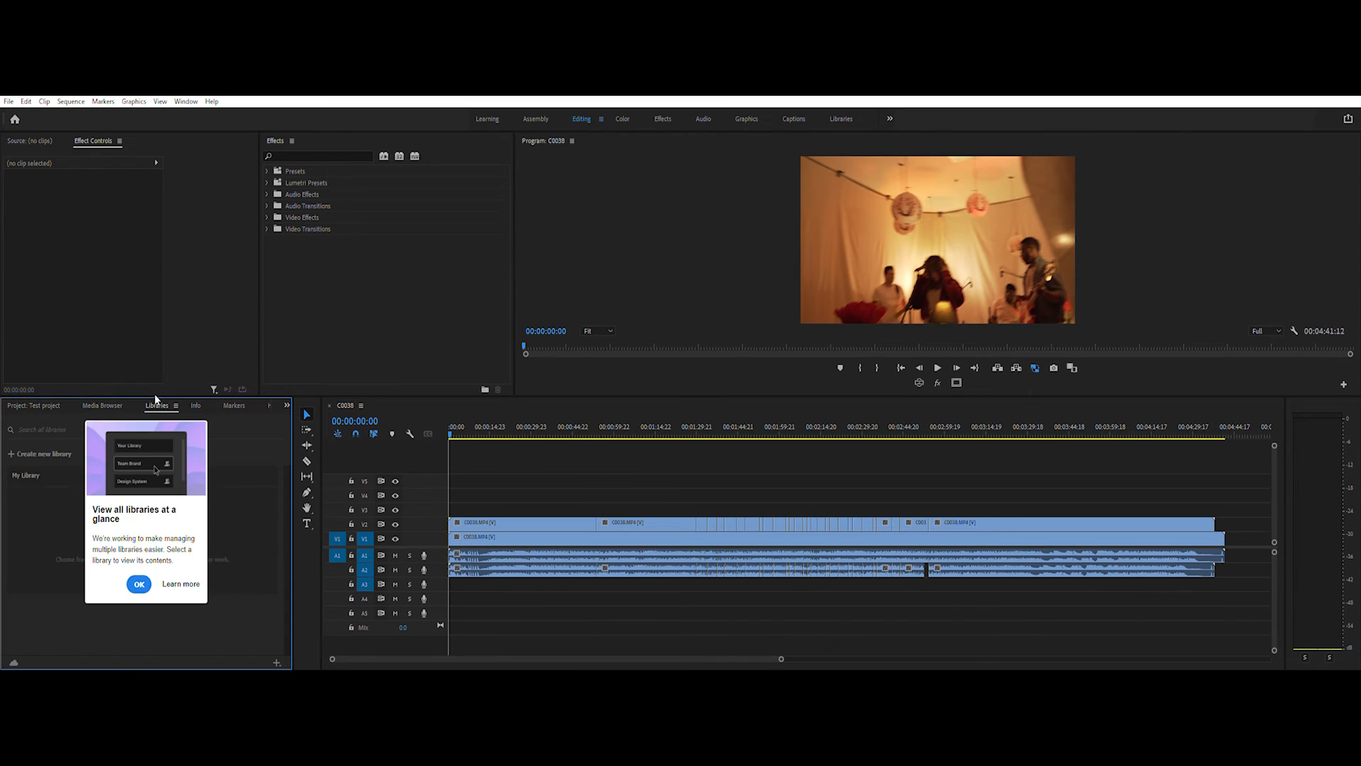
left_click(197, 403)
left_click(260, 403)
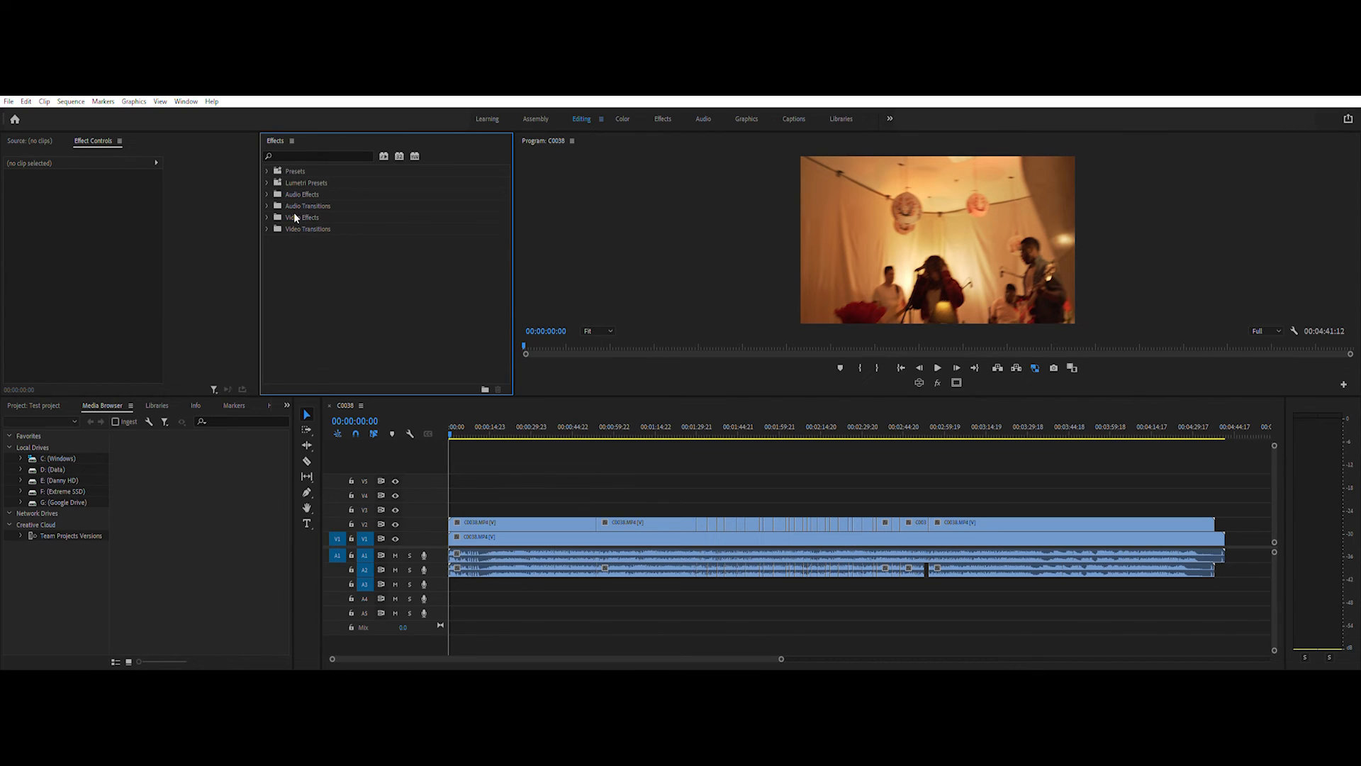
Inspect the first Video 2 clip's effect settings, collapsing Motion and Opacity and toggling the Time Remapping Speed details
left_click(69, 324)
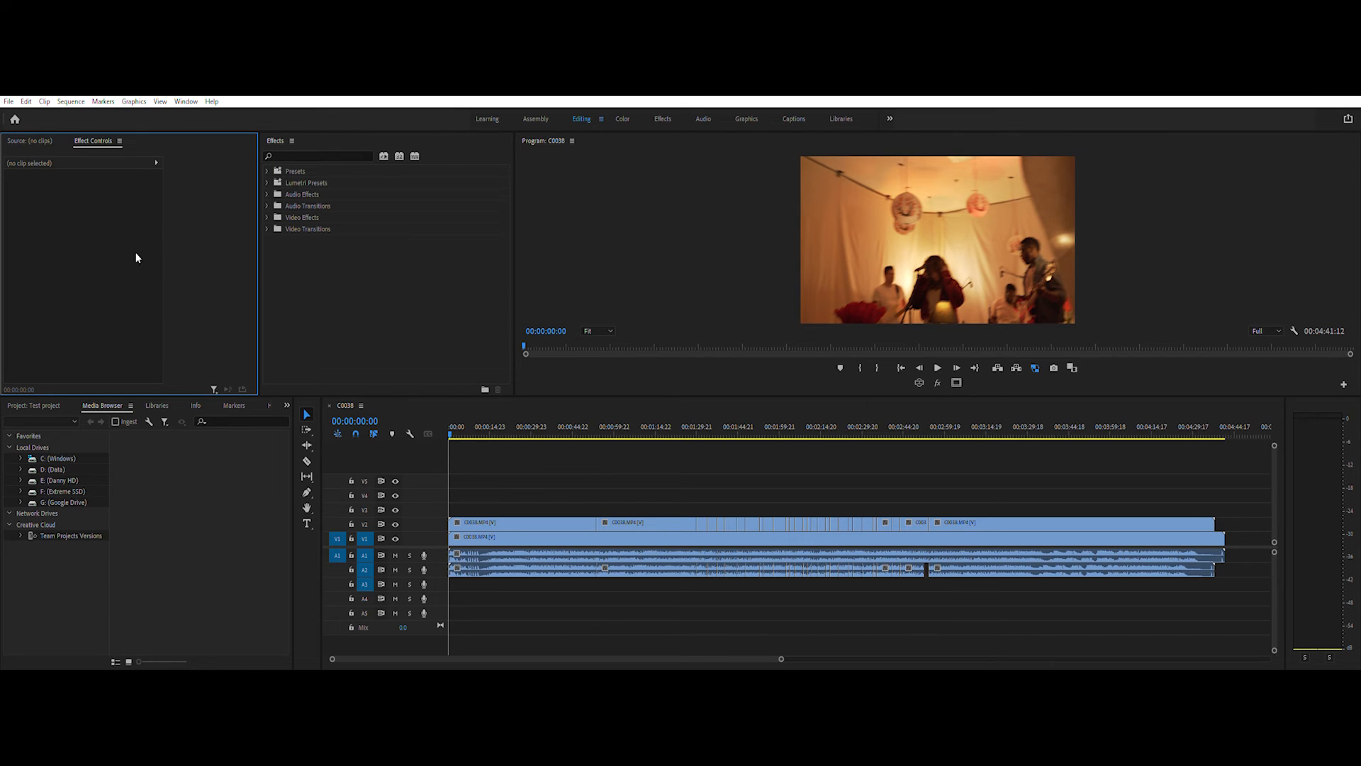
left_click(503, 521)
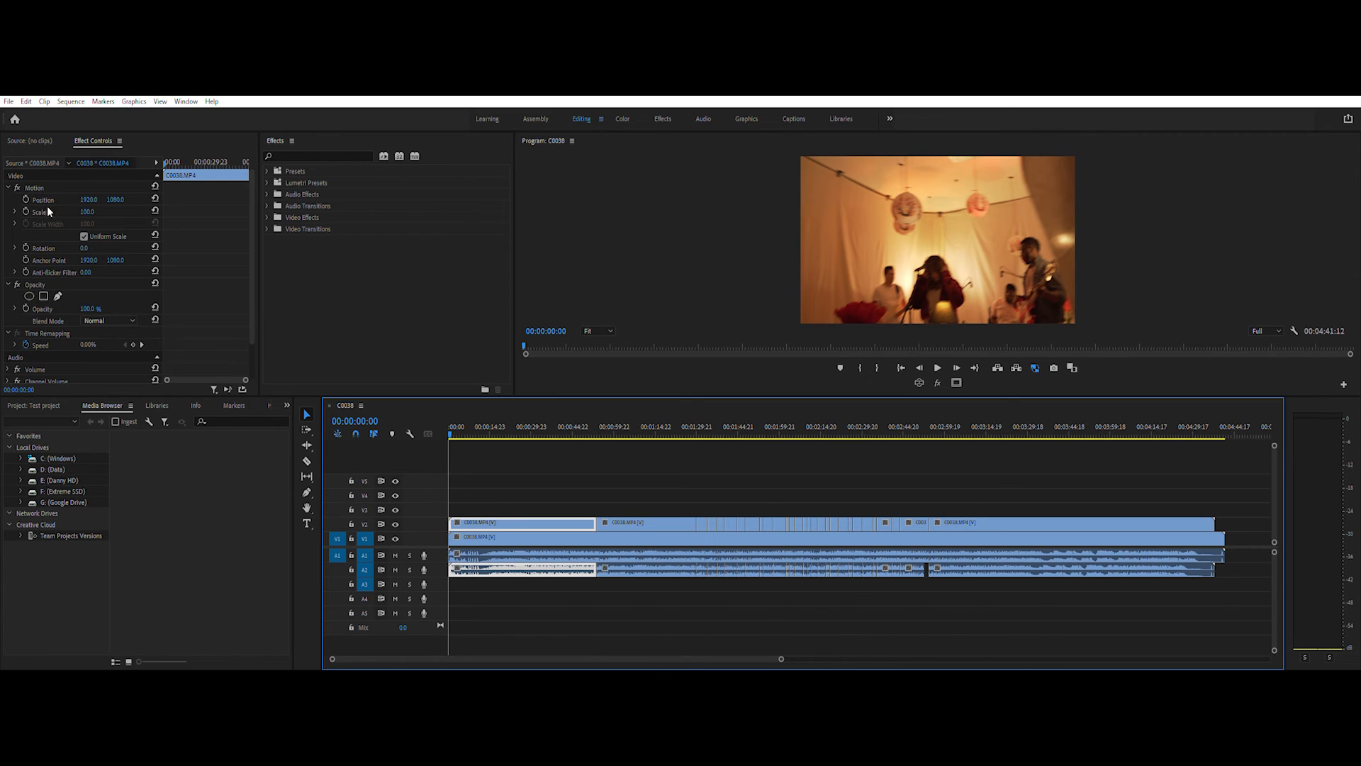
left_click(7, 187)
left_click(7, 199)
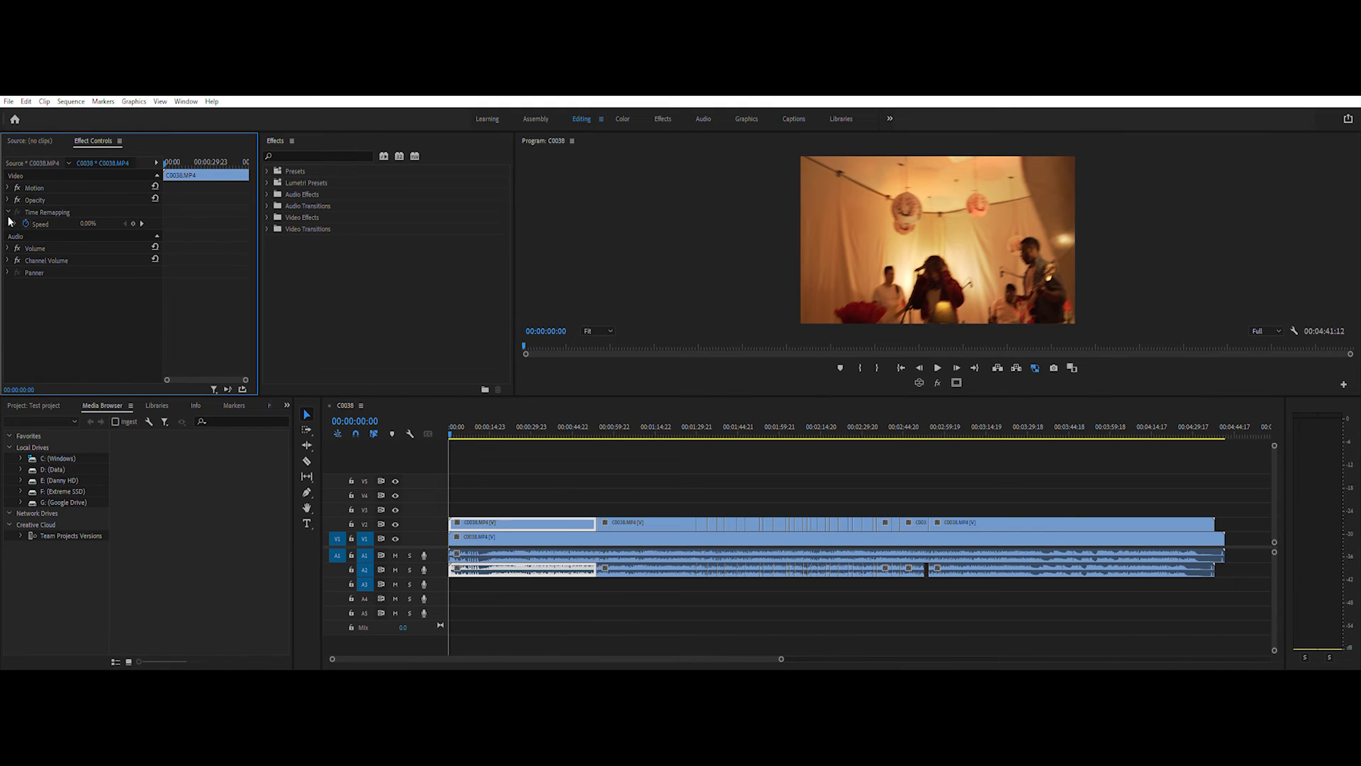
left_click(14, 223)
left_click(14, 223)
left_click(8, 188)
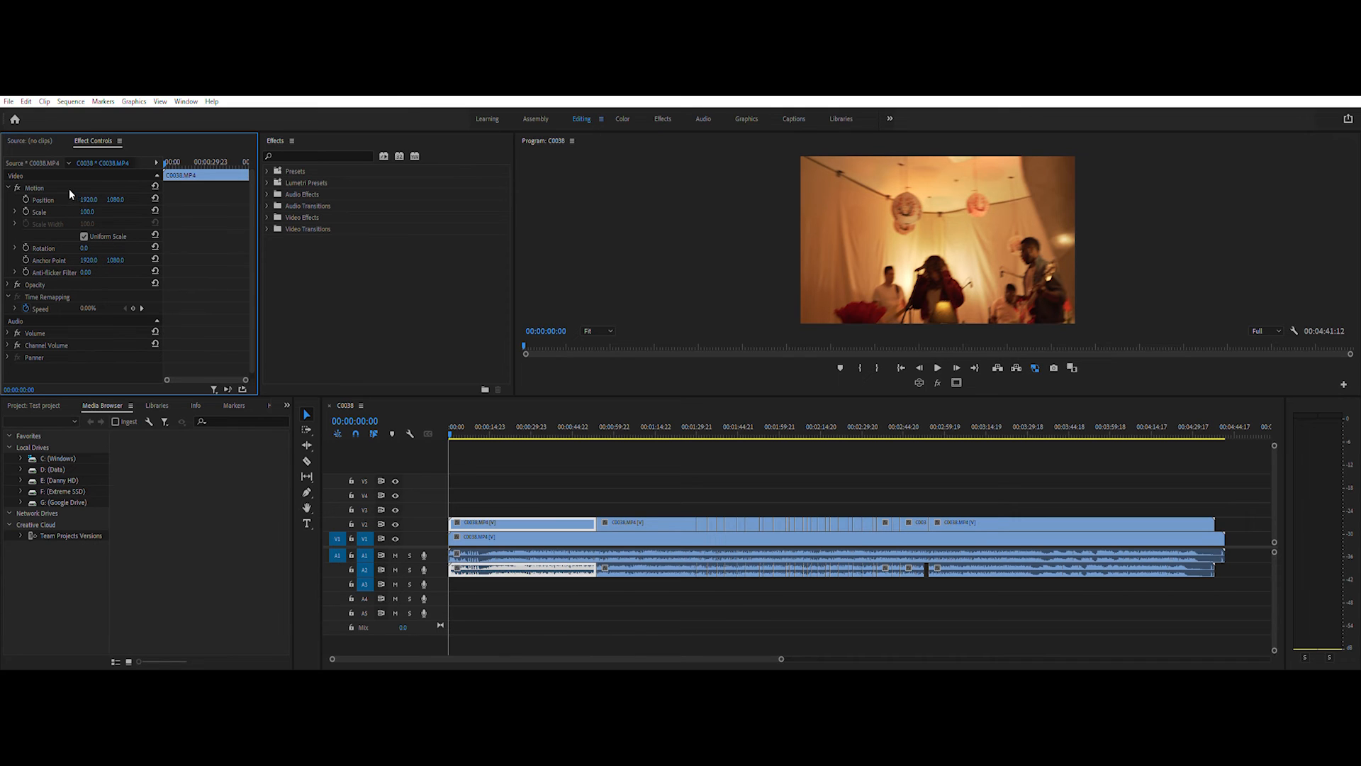
left_click(10, 187)
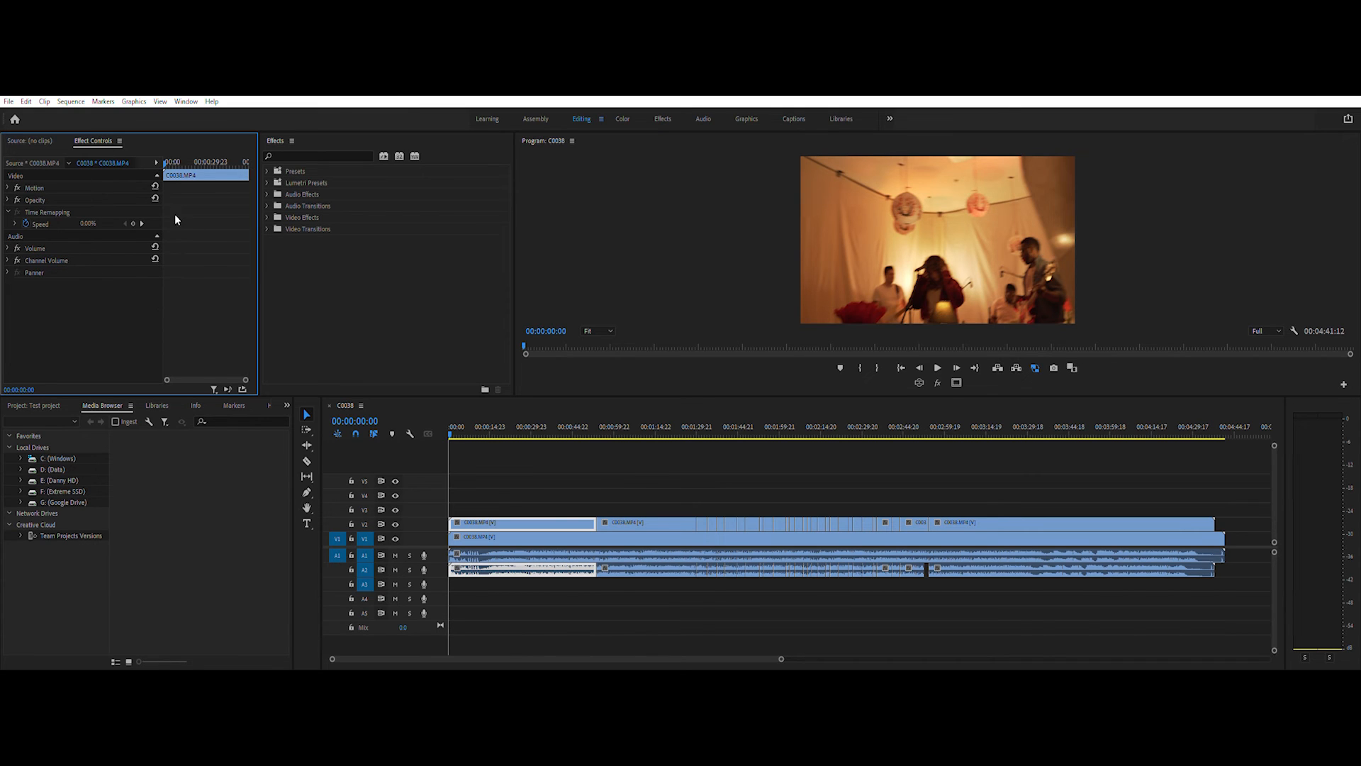
Select several Video 2 clips and the Video 1 clip one after another to view their effect settings, then clear the selection
left_click(631, 519)
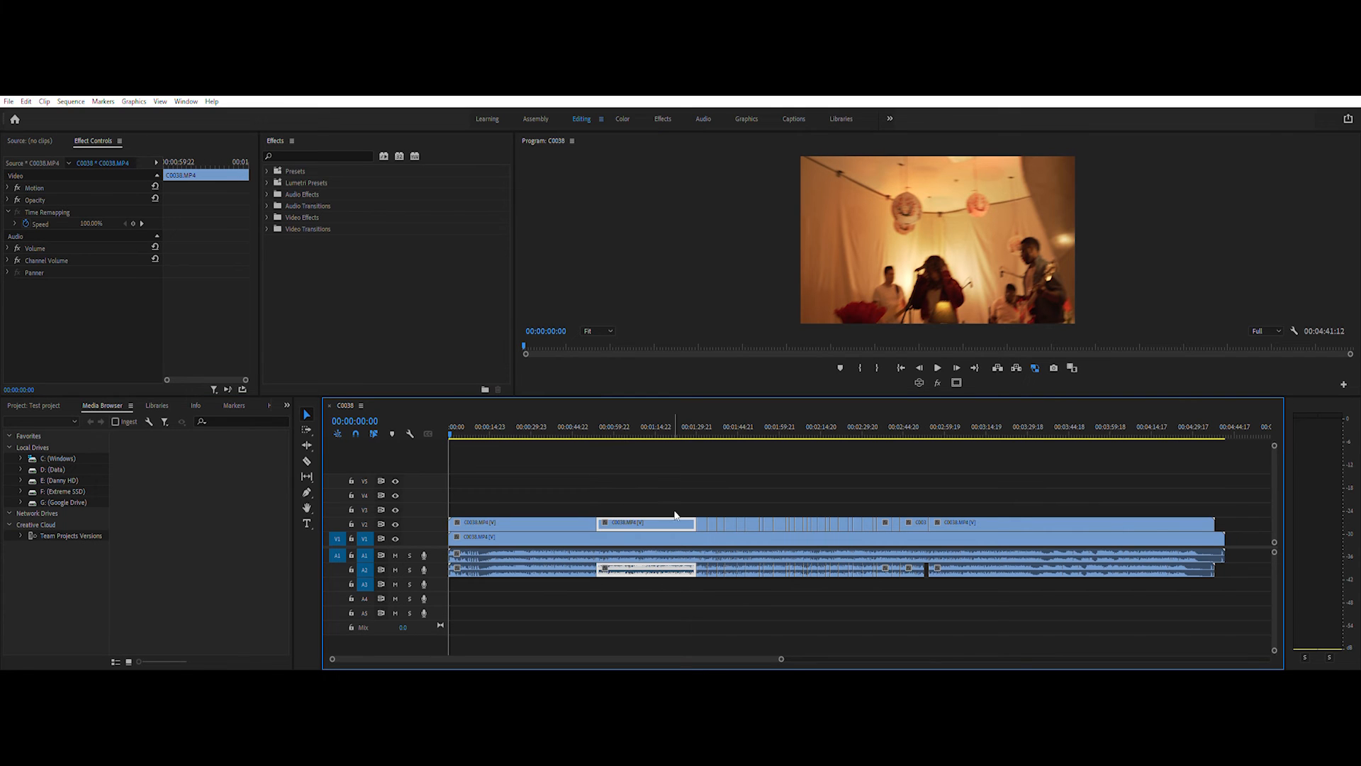
left_click(701, 519)
left_click(704, 521)
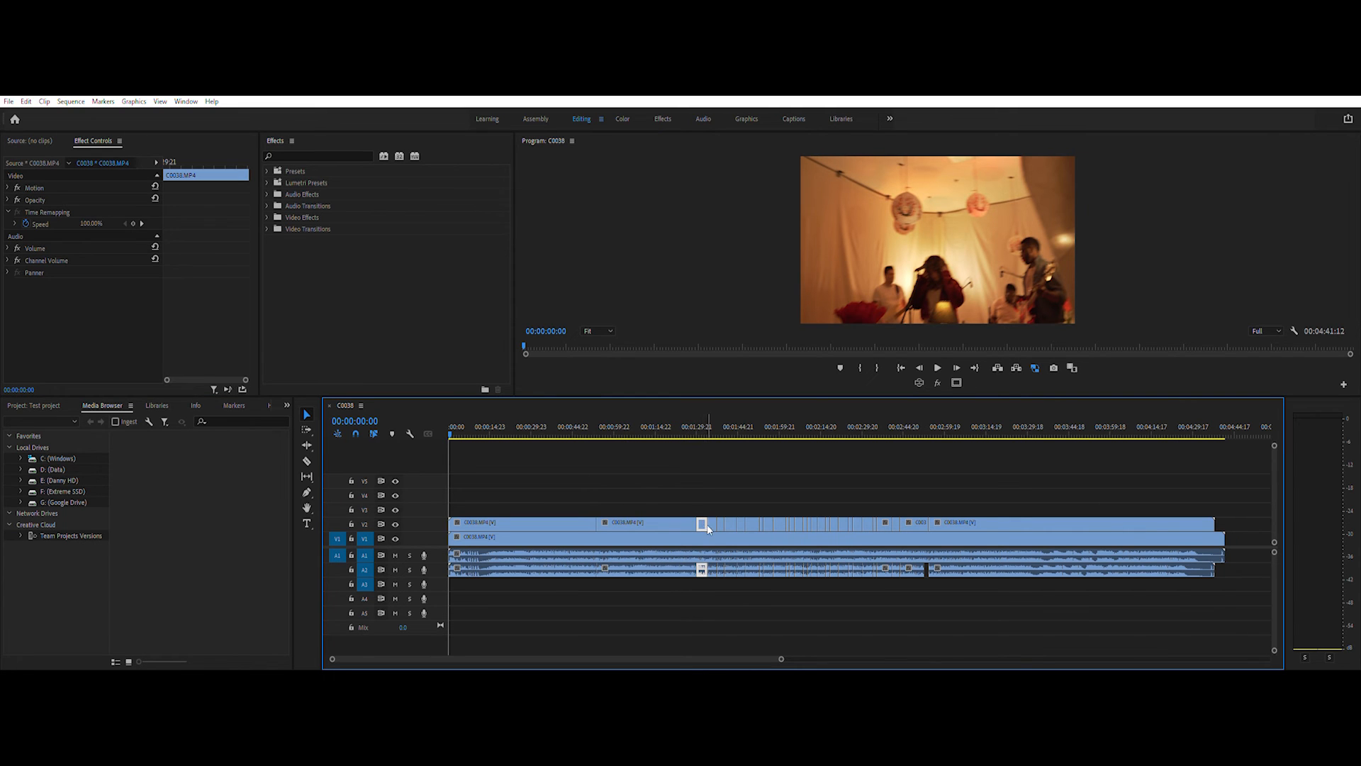
left_click(712, 520)
left_click(707, 539)
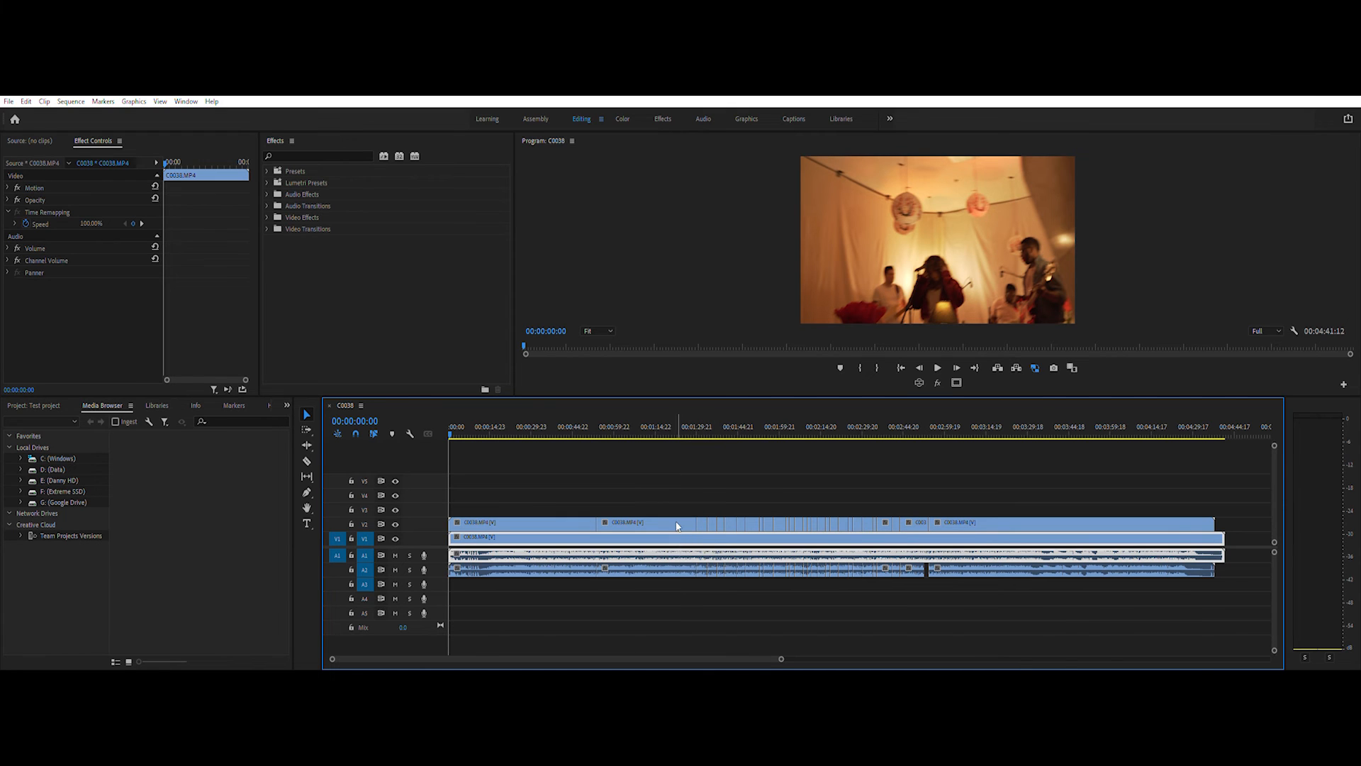
left_click(660, 489)
Scrub the playhead from the sequence start to 00:00:27:13 to preview the footage, then clear the clip selection
left_click(544, 137)
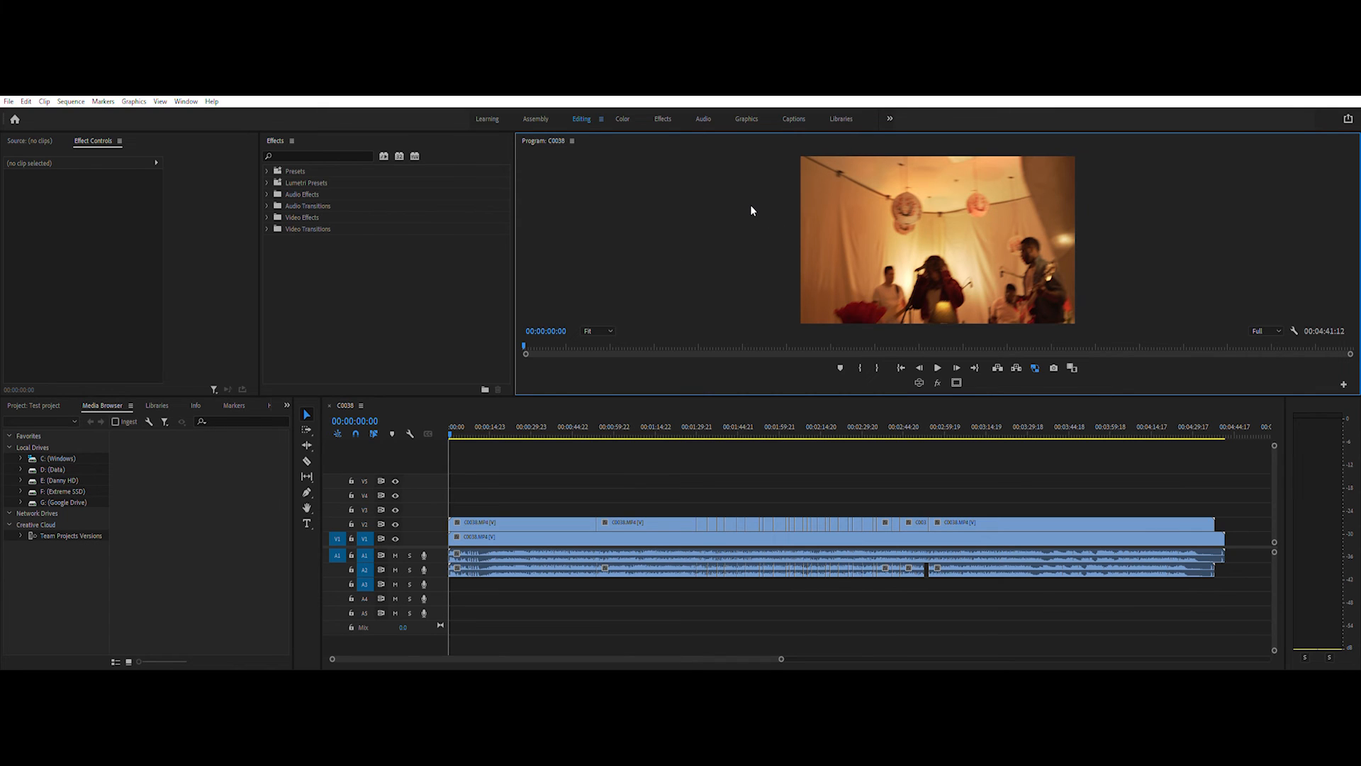
left_click(755, 465)
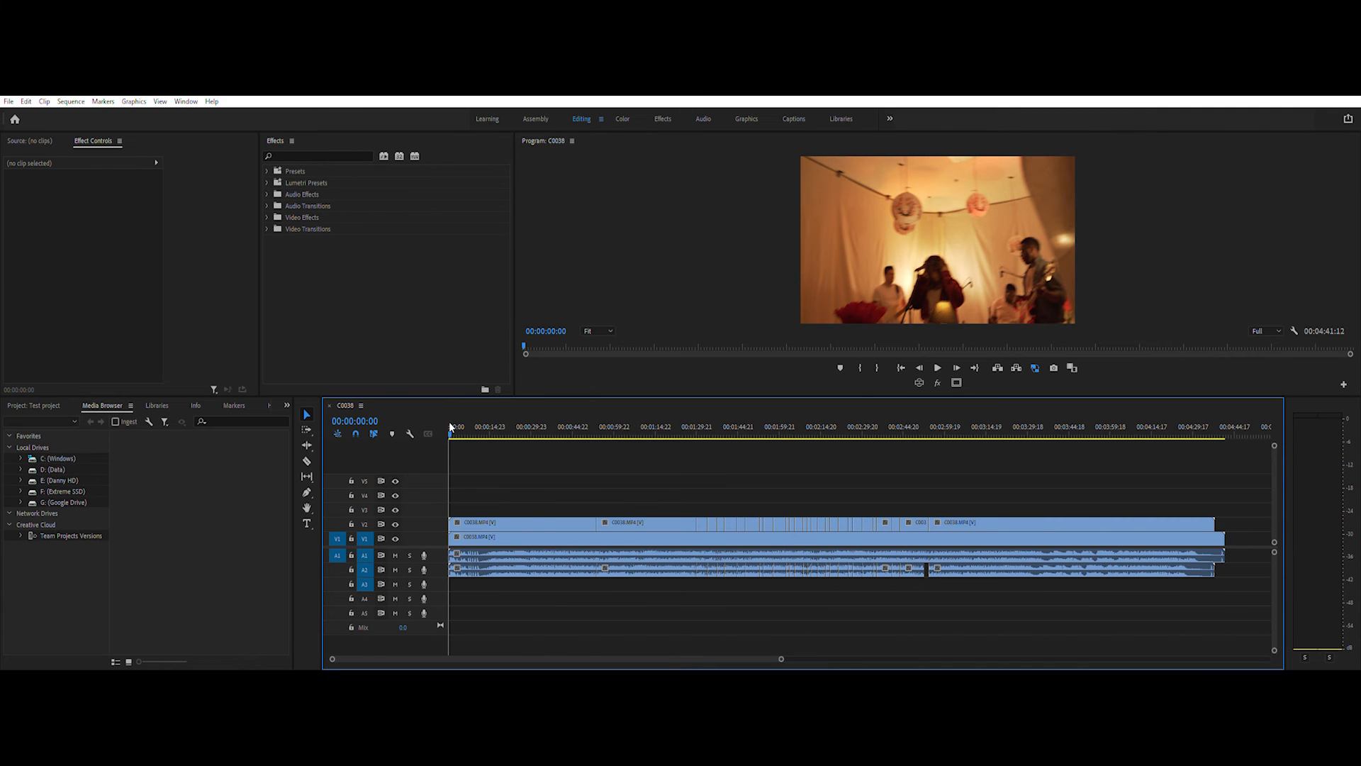
left_click_drag(449, 425, 481, 429)
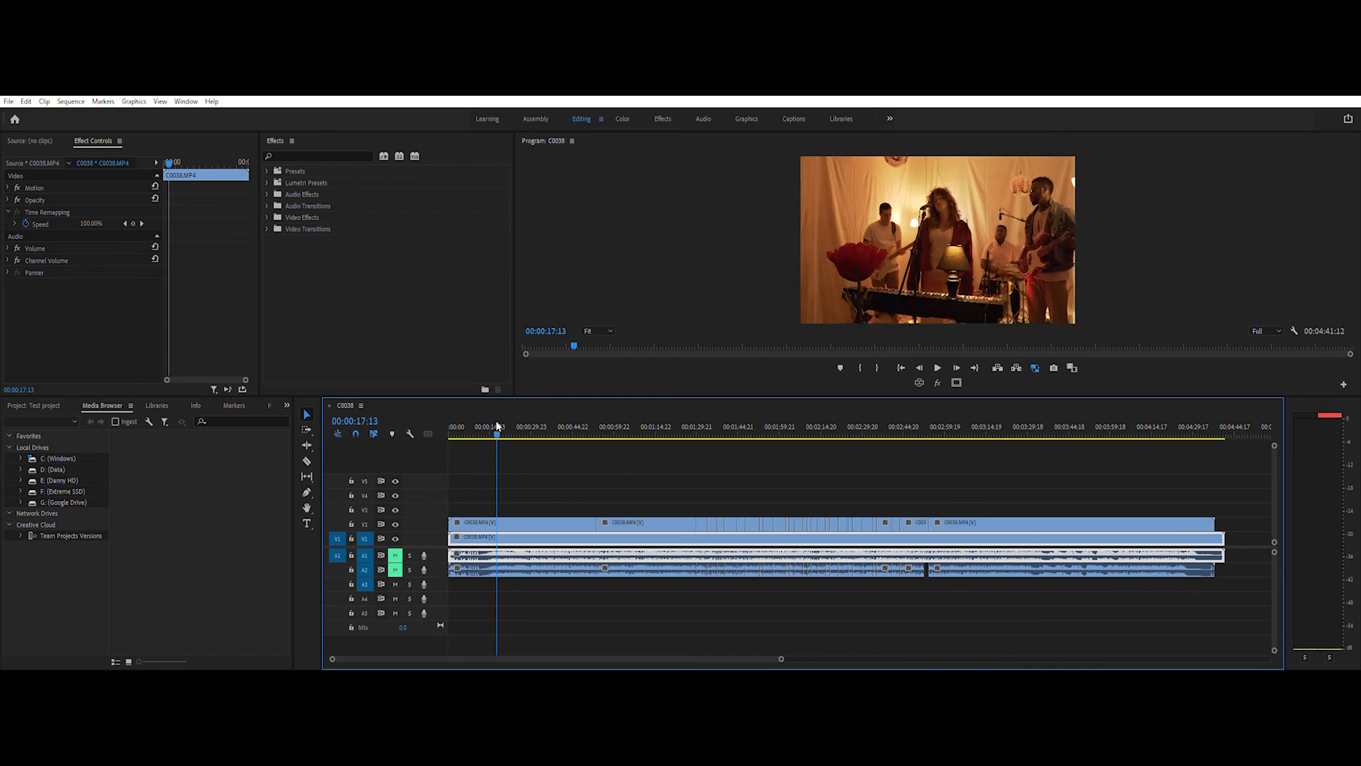
left_click_drag(494, 435, 525, 429)
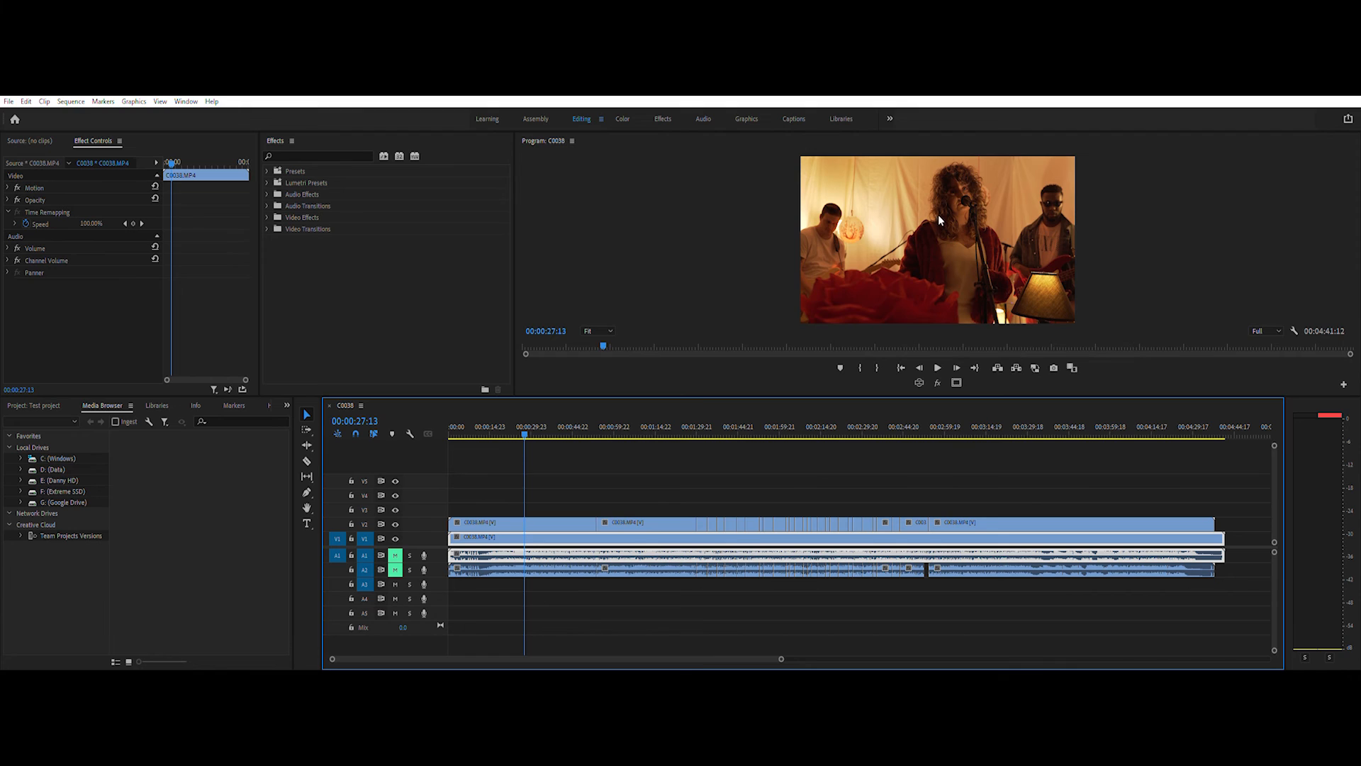
left_click(519, 450)
left_click(781, 214)
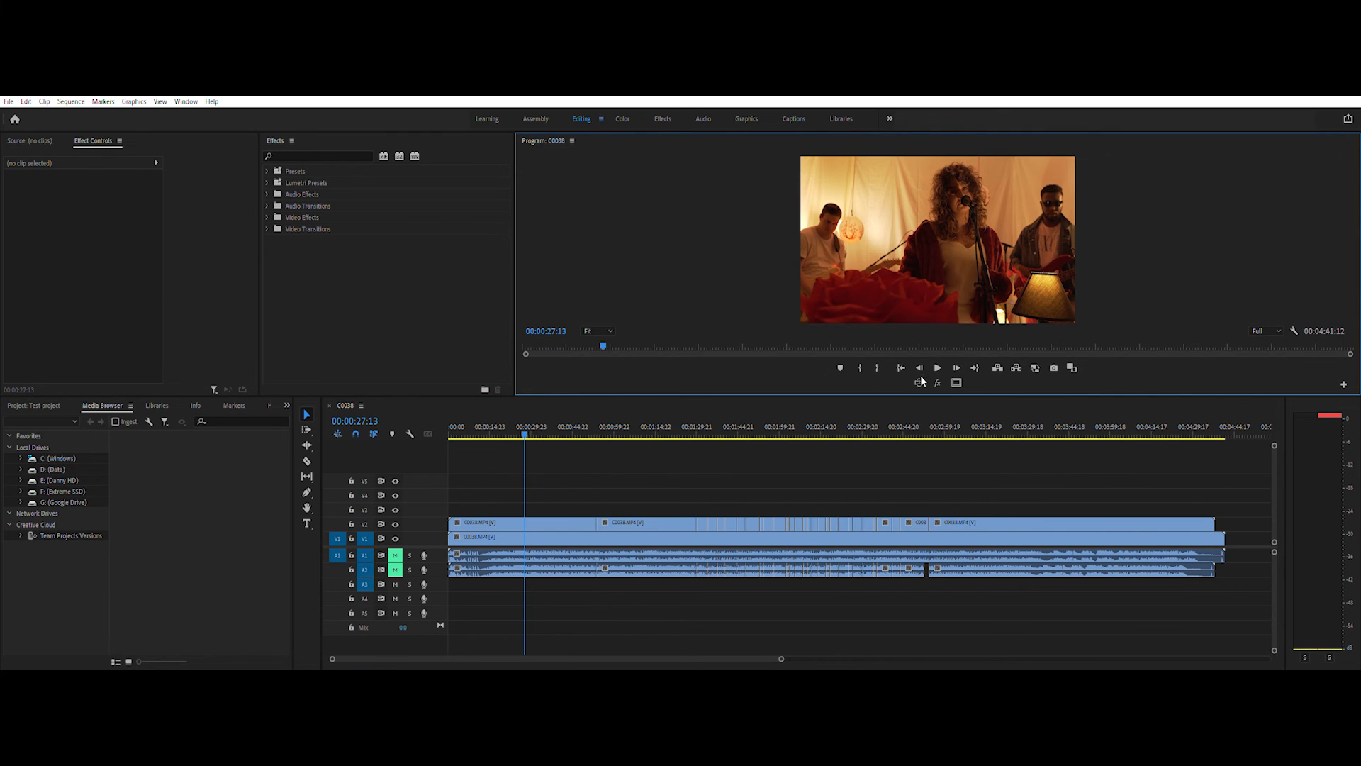
Look at the Program monitor's Button Editor, close it without changes, and return to the timeline
left_click(1343, 384)
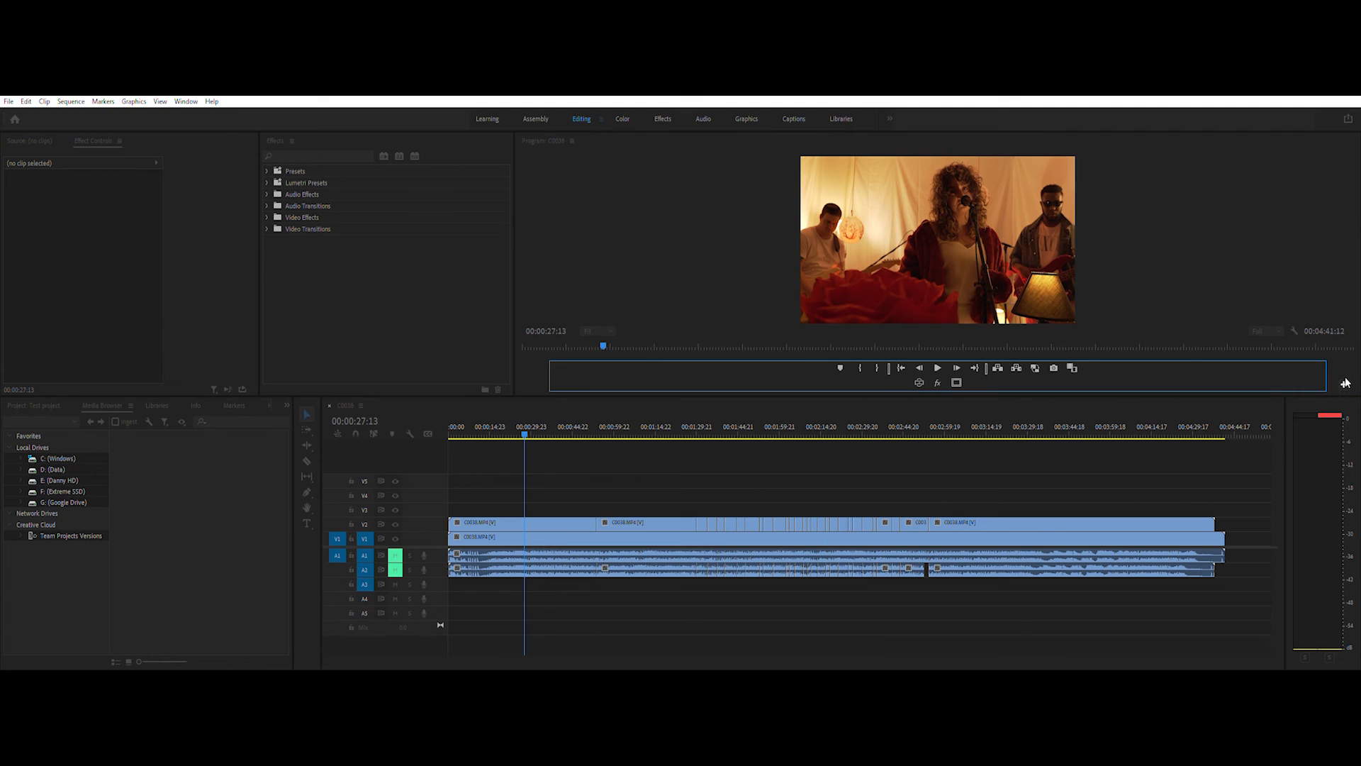
left_click(1036, 333)
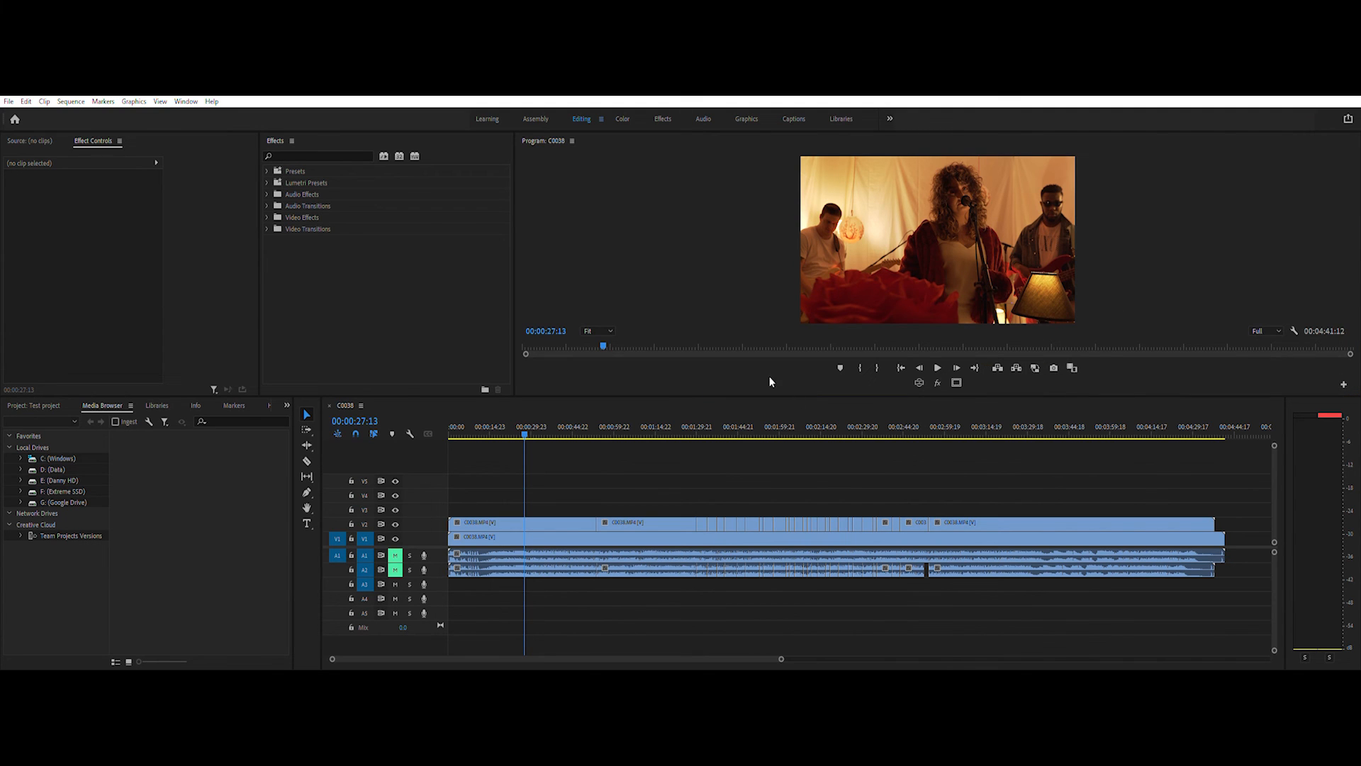
left_click(664, 478)
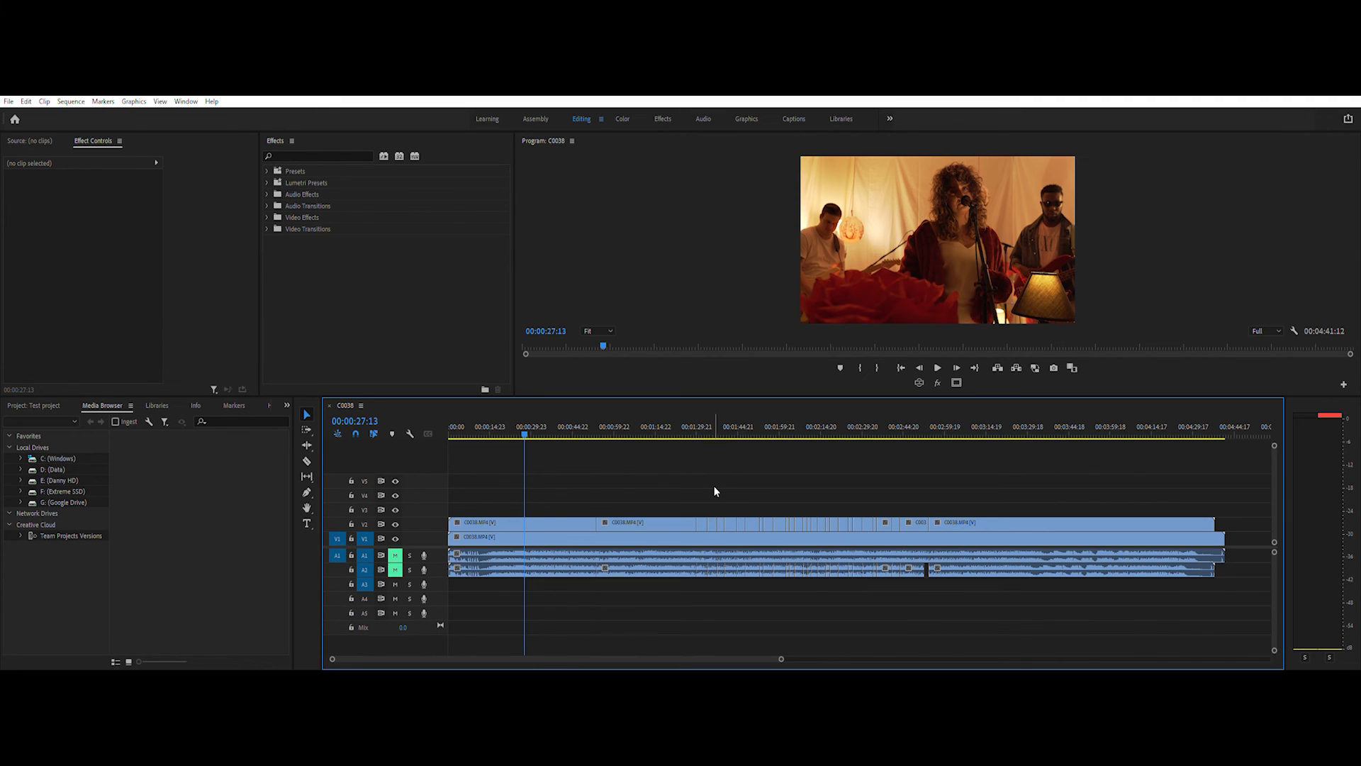
Unmute audio track A1, play the sequence to 00:00:31:16 to watch the audio meters, then mute A1 again and clear the clip selection
left_click(1315, 424)
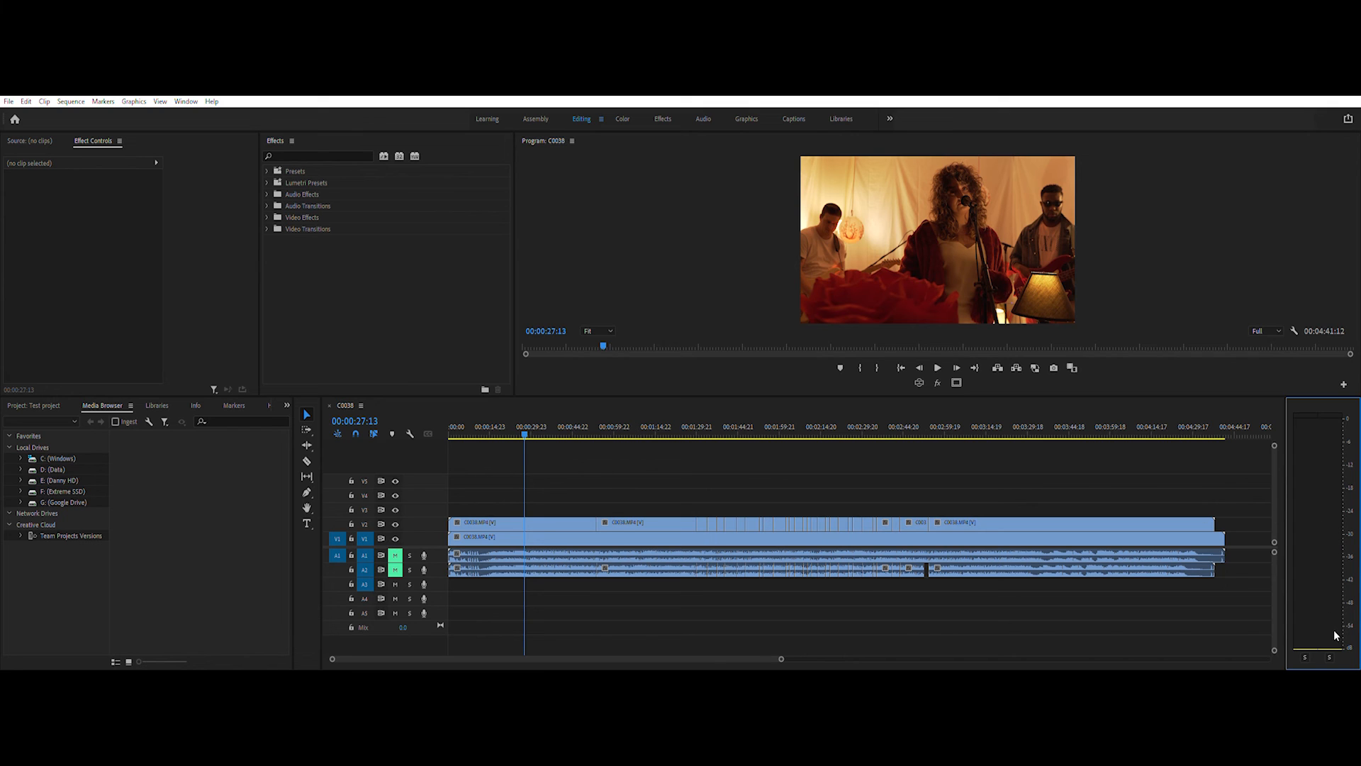
left_click(395, 555)
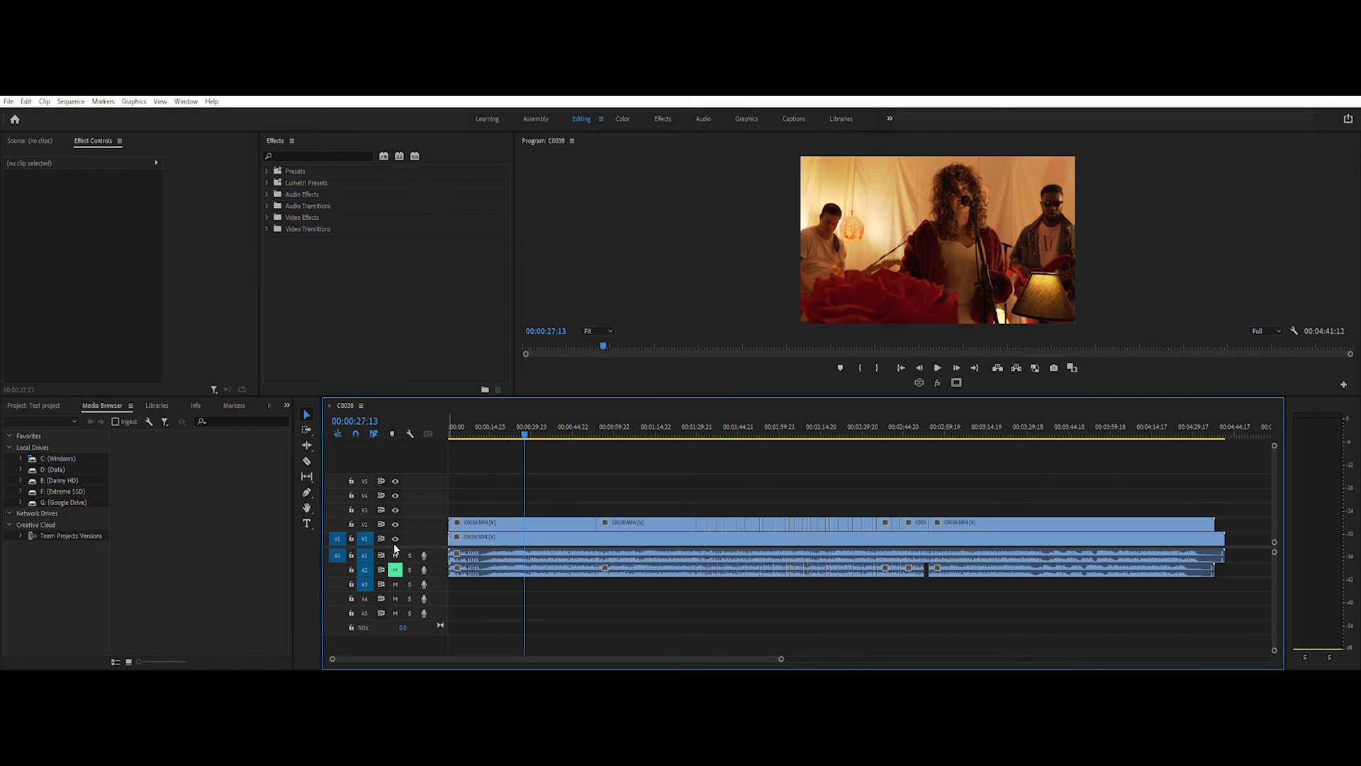
key("space")
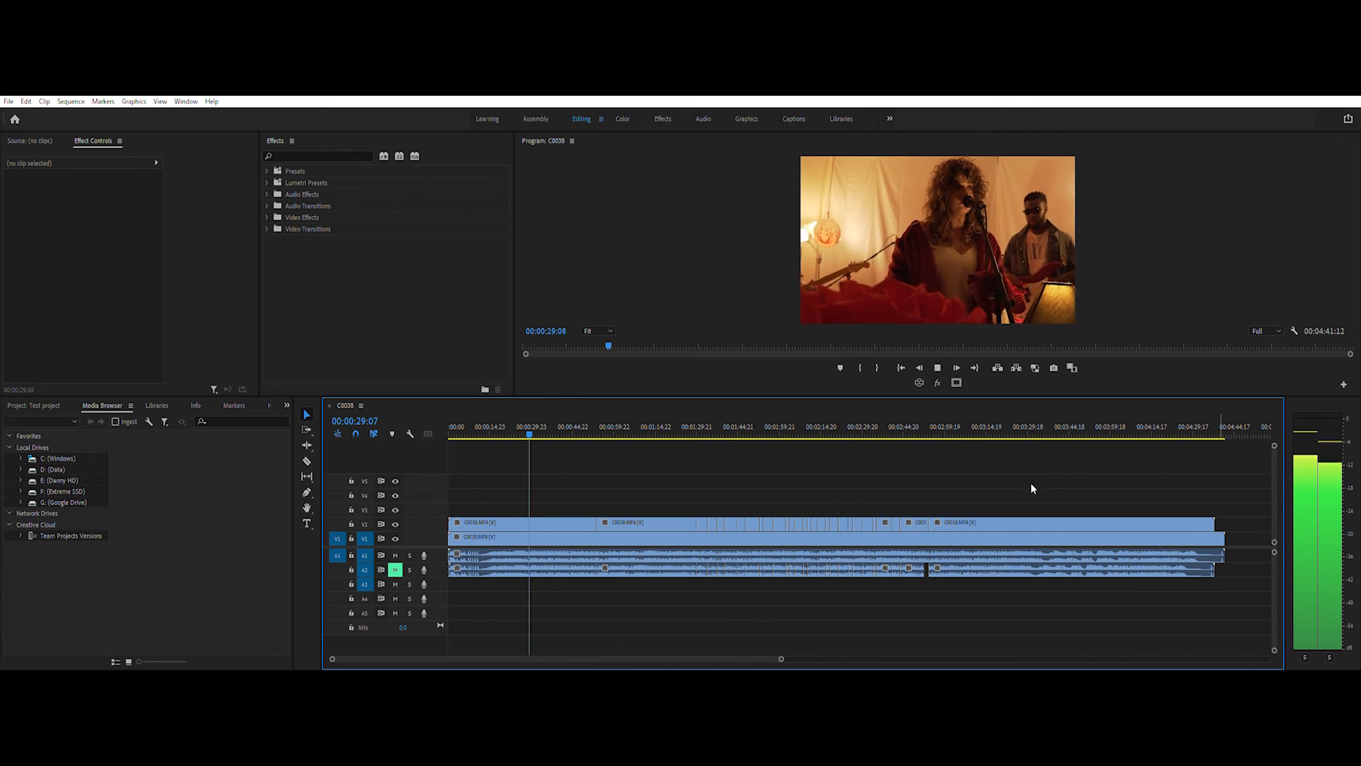
key("space")
left_click(395, 555)
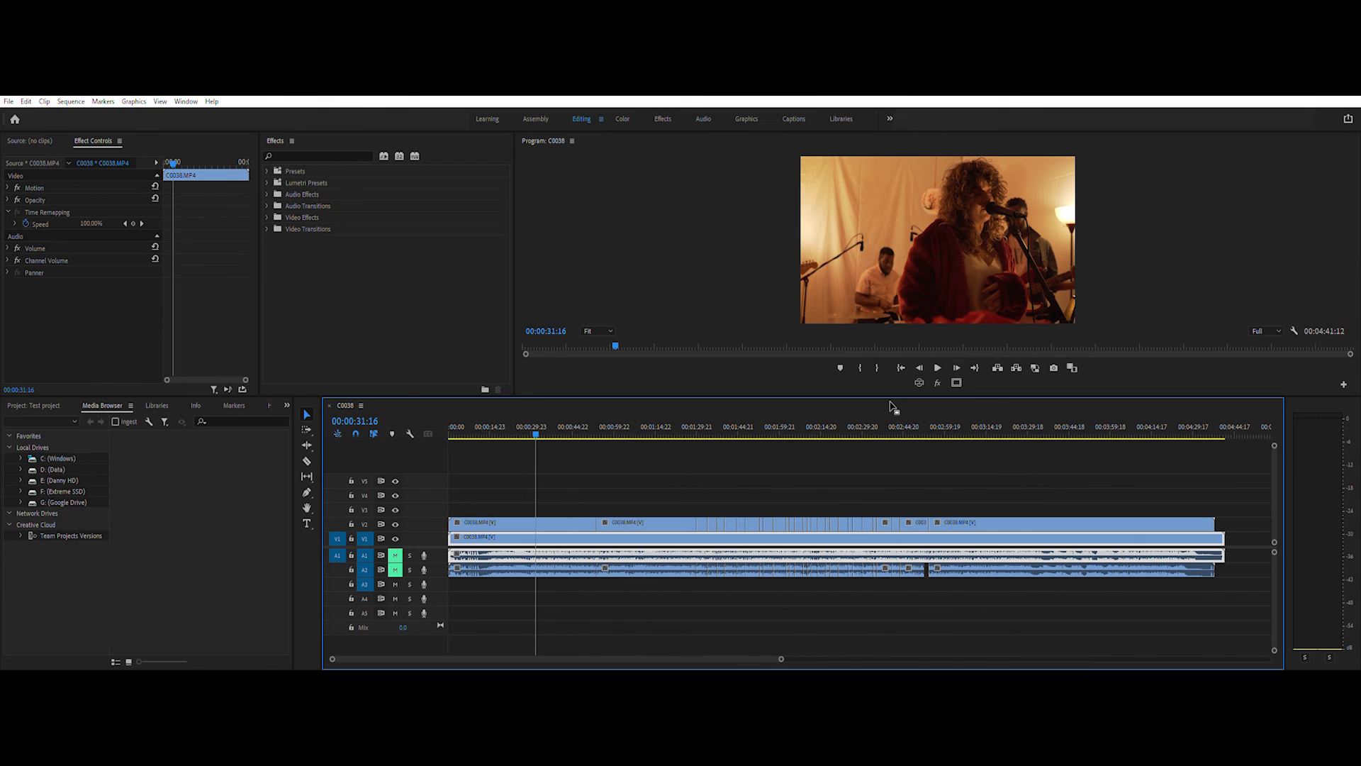
left_click(582, 469)
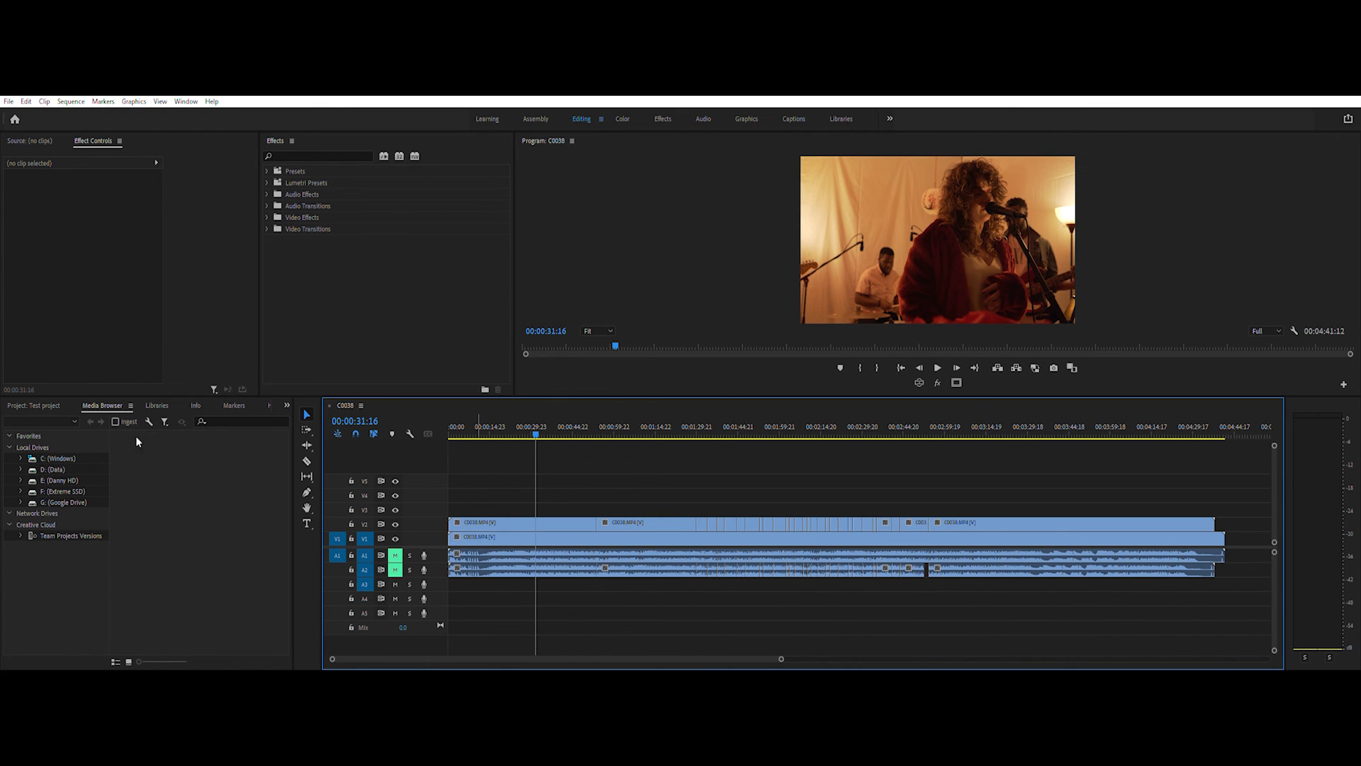
Show the Test project media items, then select the first Video 2 clip to view its effect settings and clear the selection
left_click(47, 402)
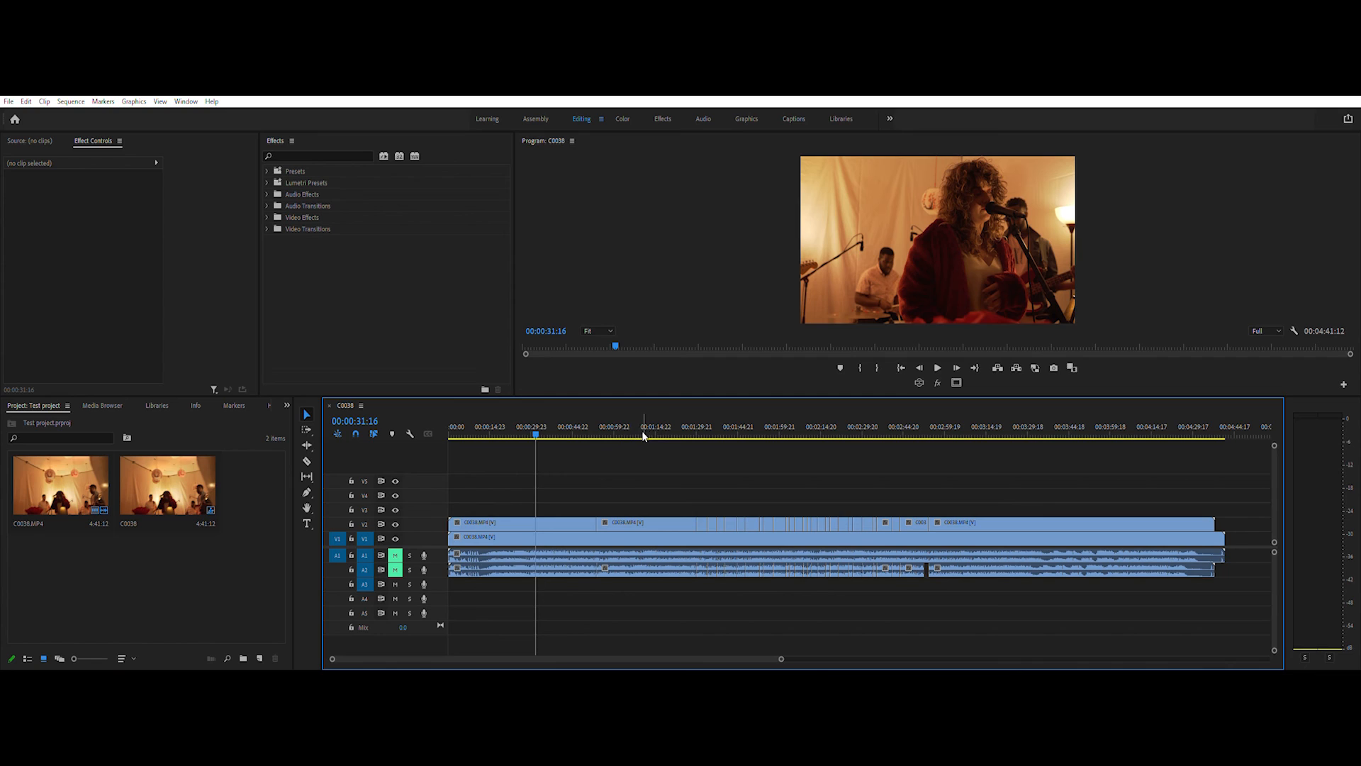
left_click(551, 522)
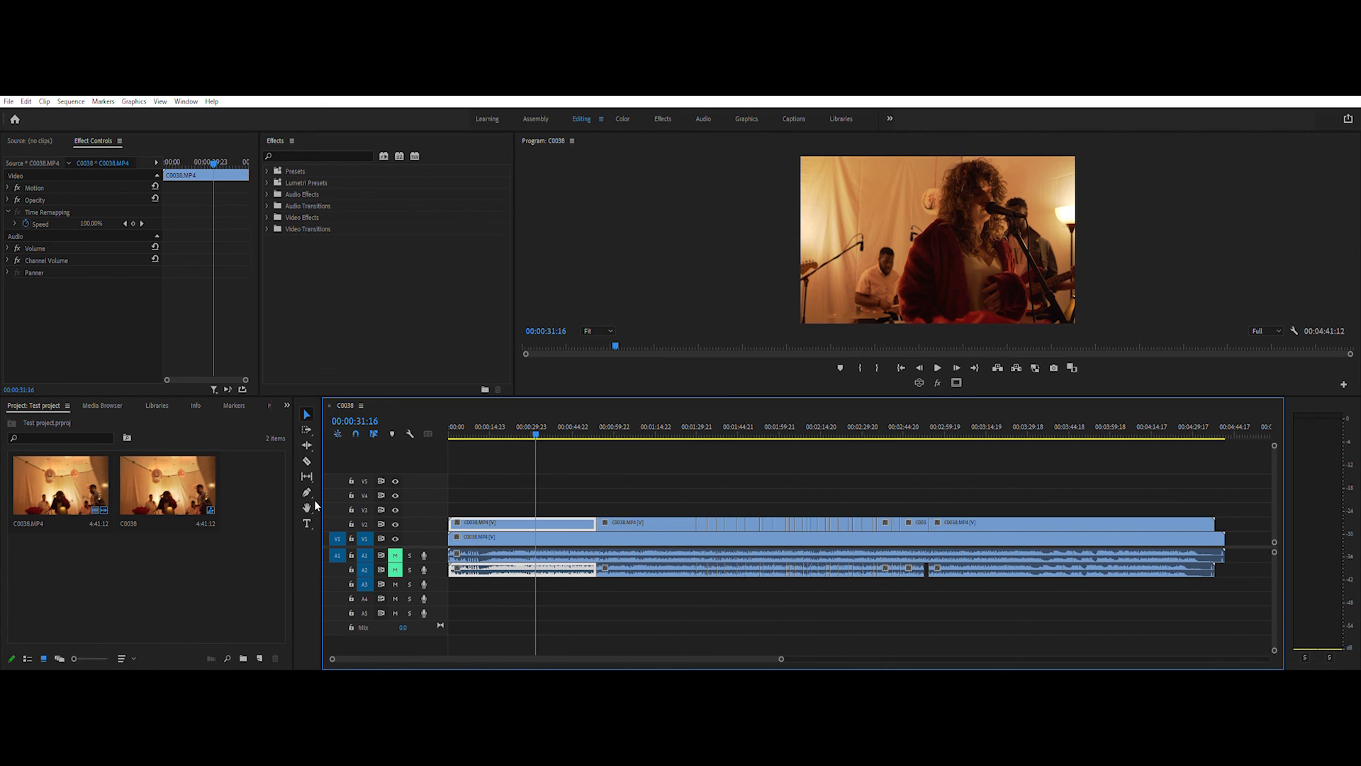
left_click(554, 469)
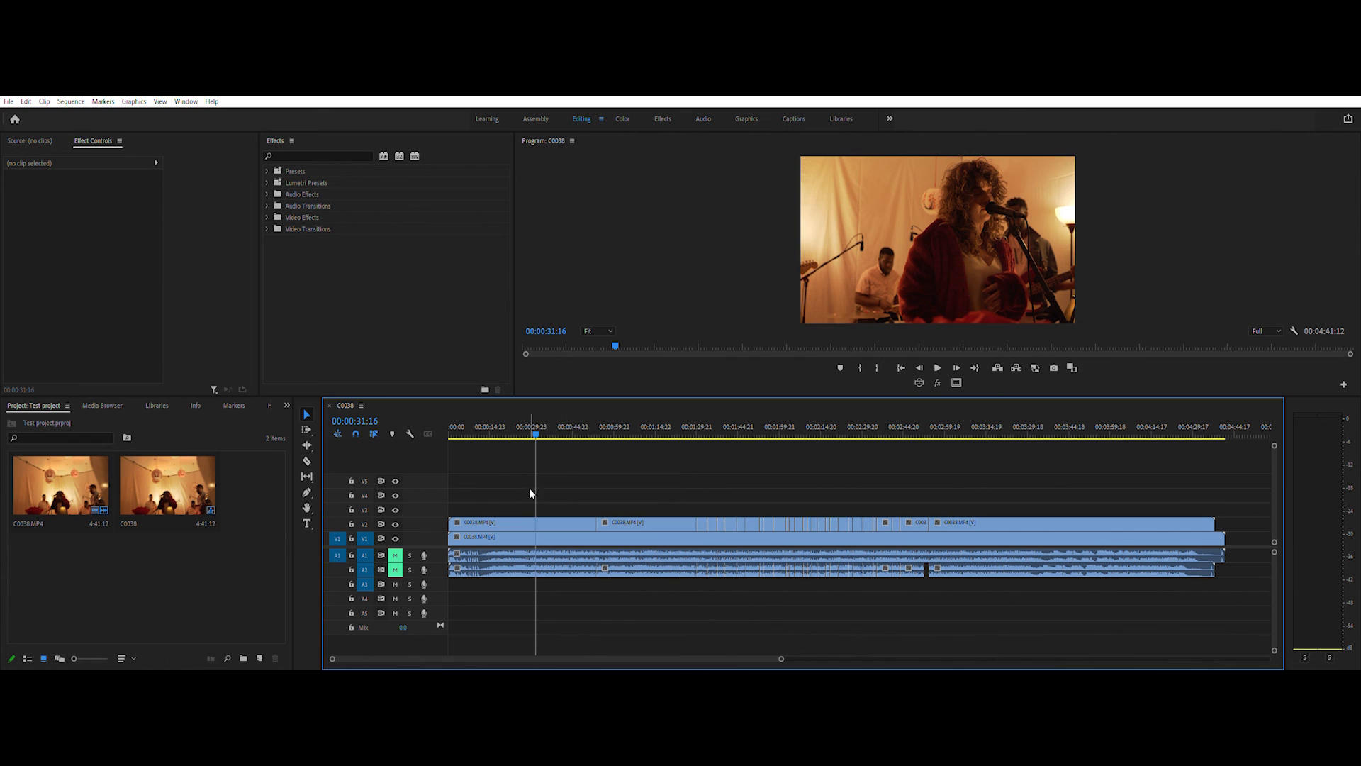
Split the first Video 2 clip at two points shortly after the playhead and select the short middle piece
key("c")
left_click(545, 521)
left_click(570, 522)
key("v")
left_click(556, 523)
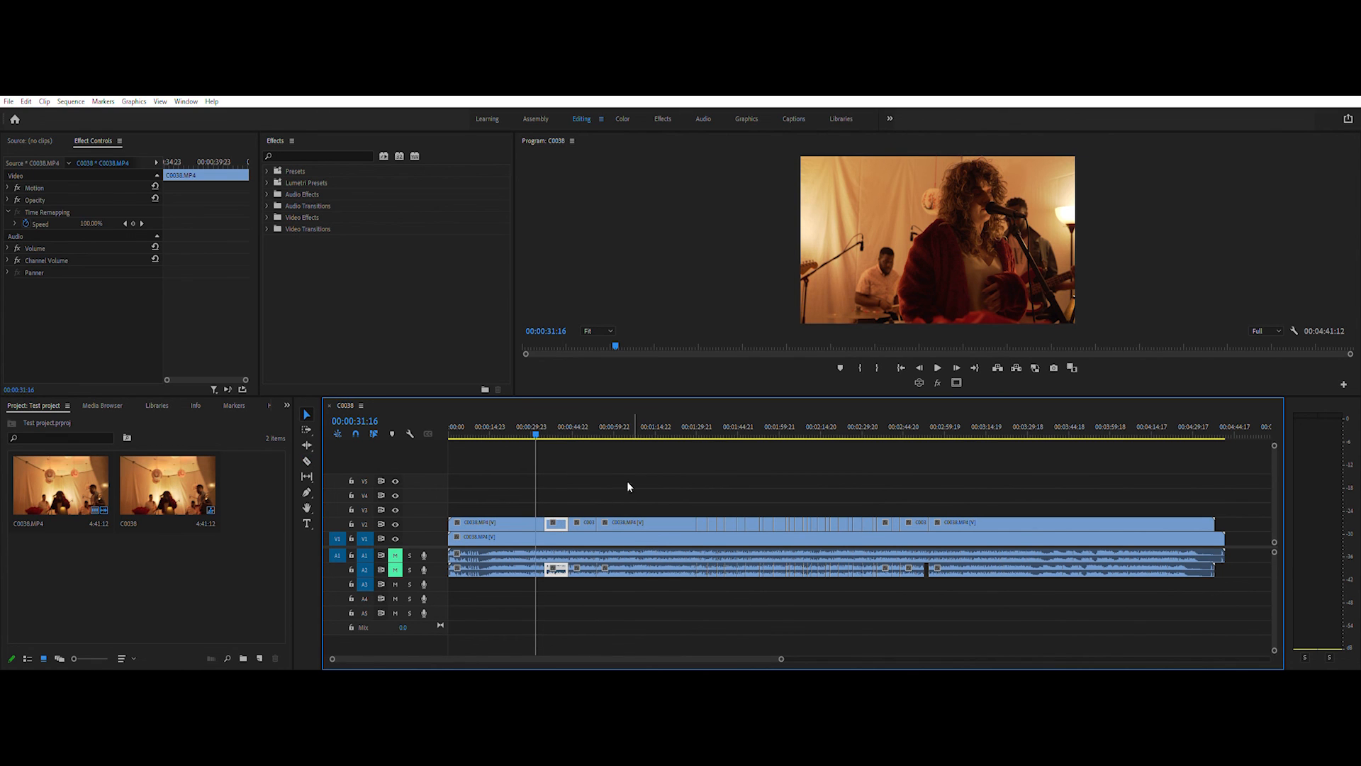
Move the playhead to 00:00:38:08 within the short Video 2 piece, select the piece to view its effect settings, then clear the selection
left_click(554, 431)
left_click(585, 464)
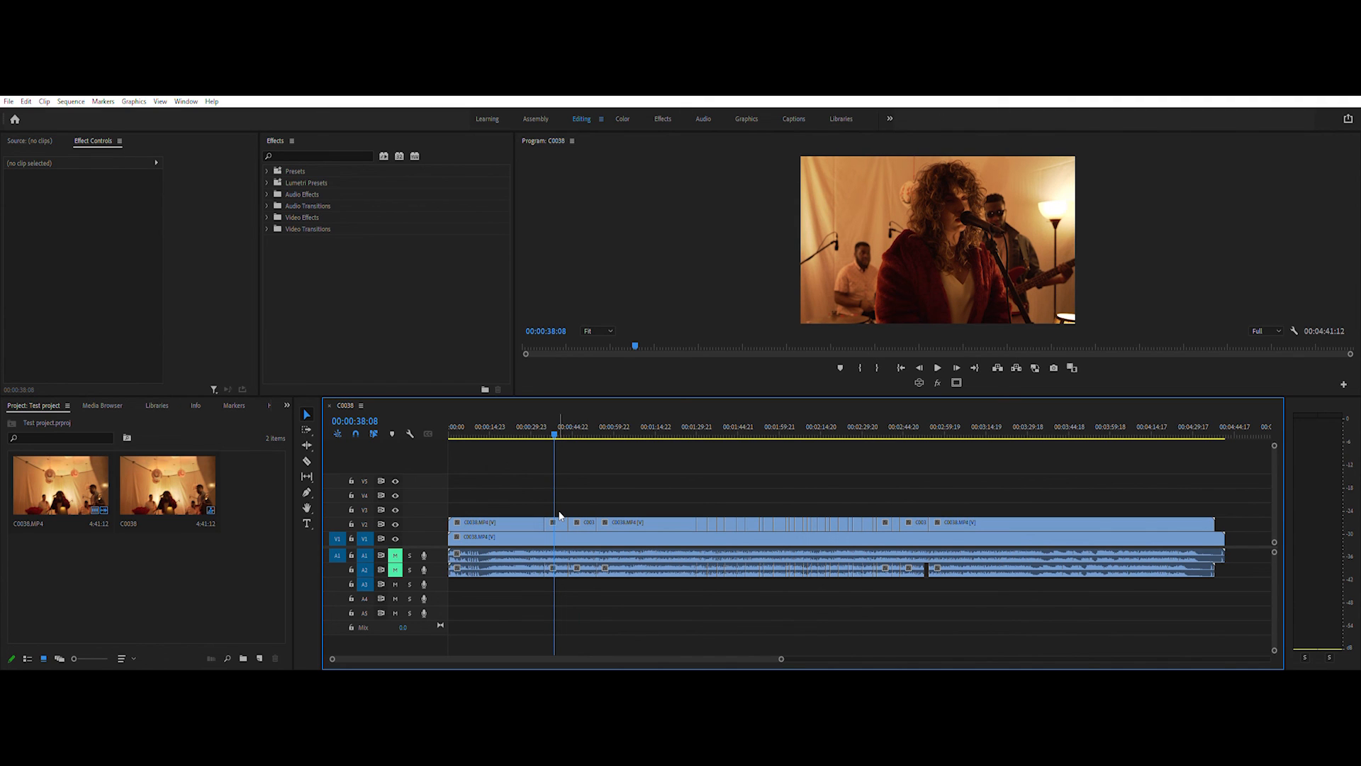
left_click(558, 521)
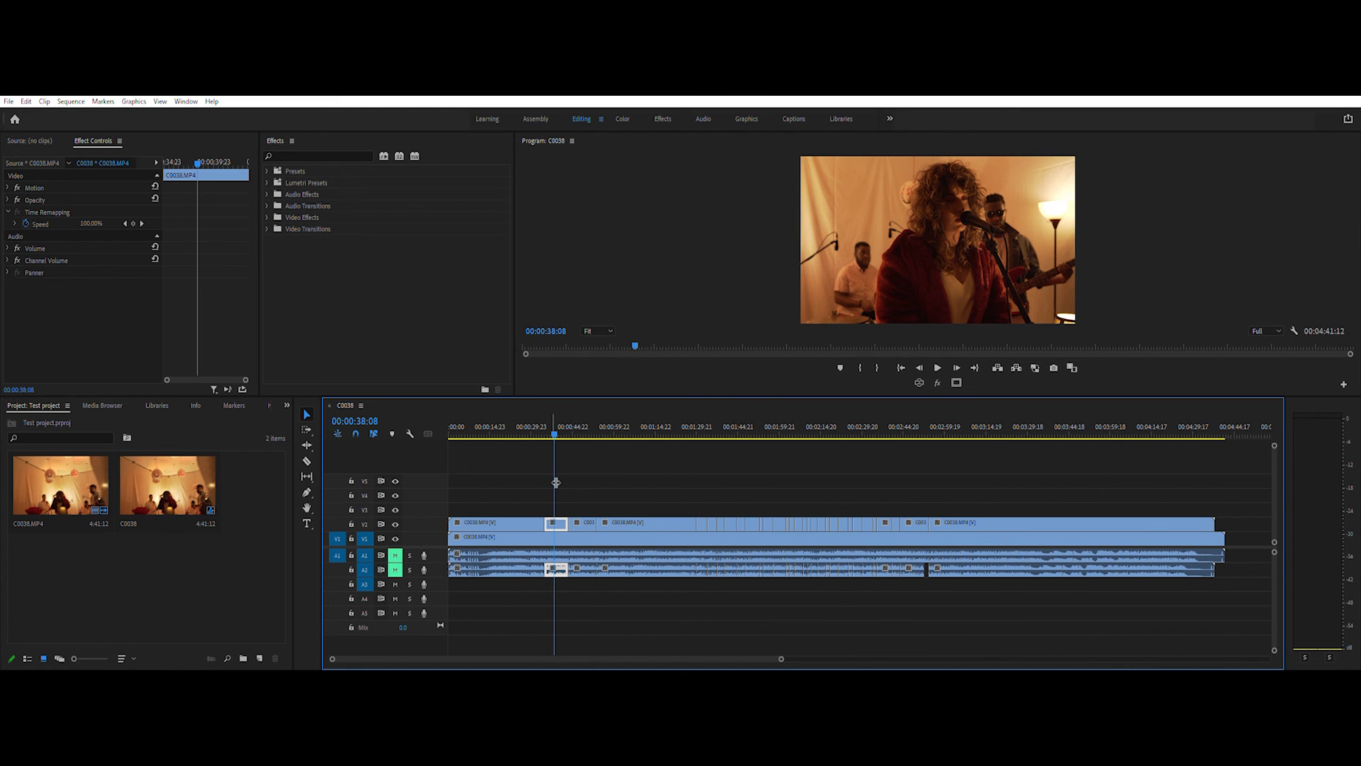
left_click(600, 478)
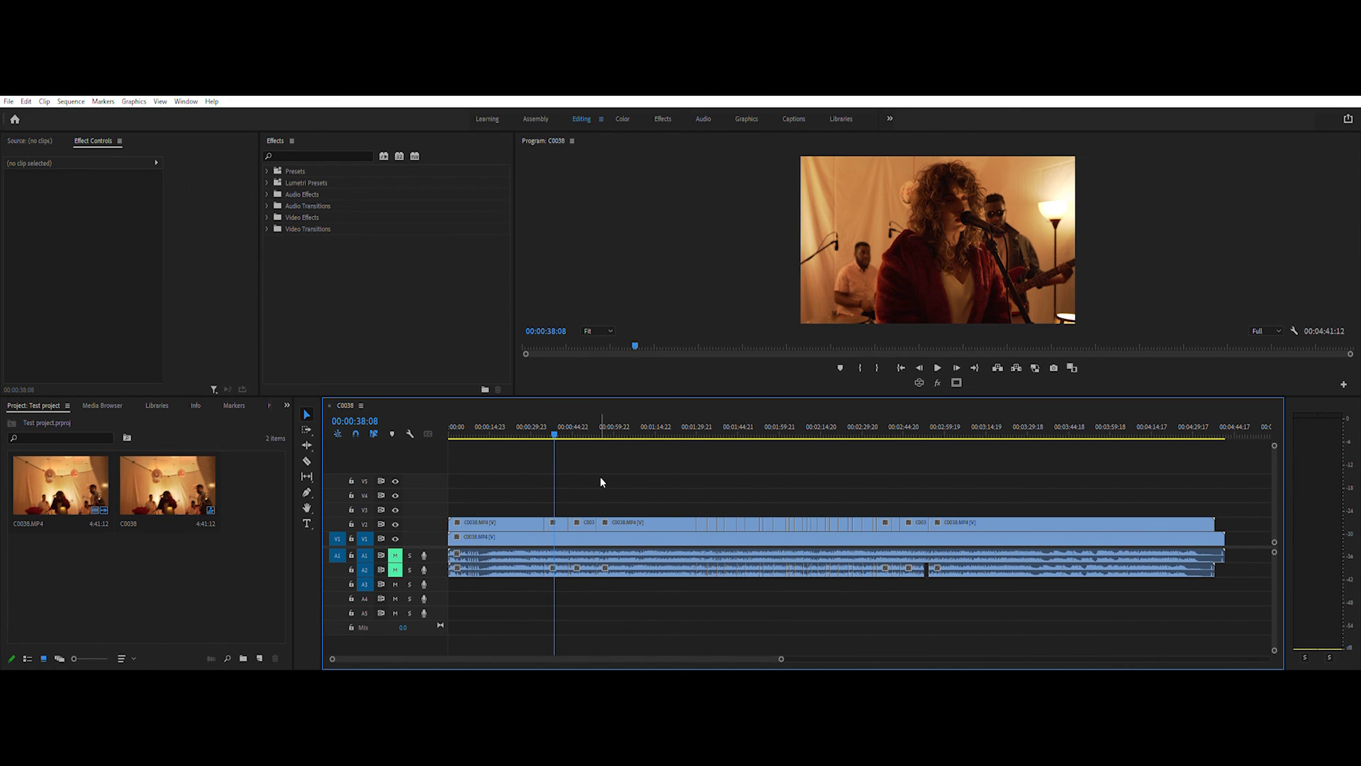